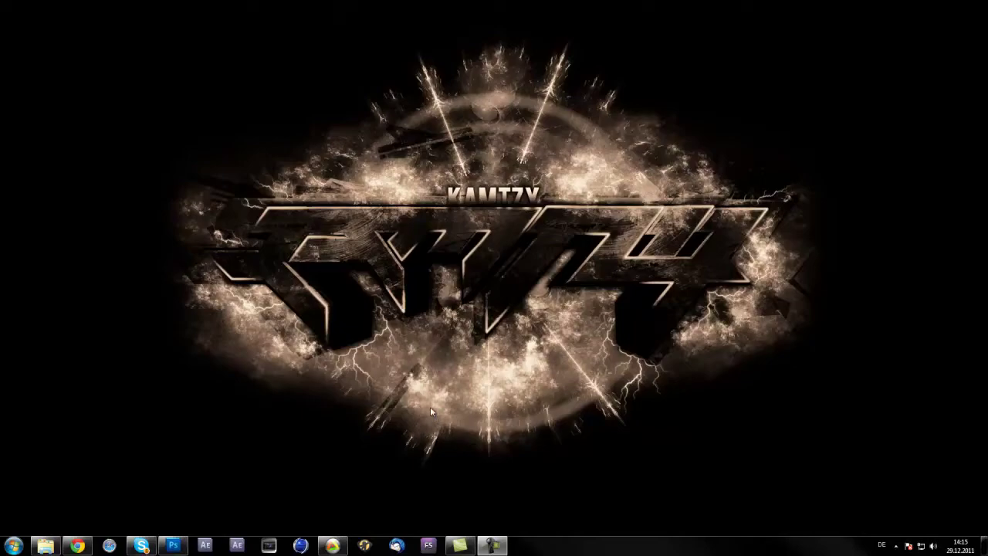
Restore the Photoshop window showing BG_Template.psd from the Windows taskbar.
left_click(173, 546)
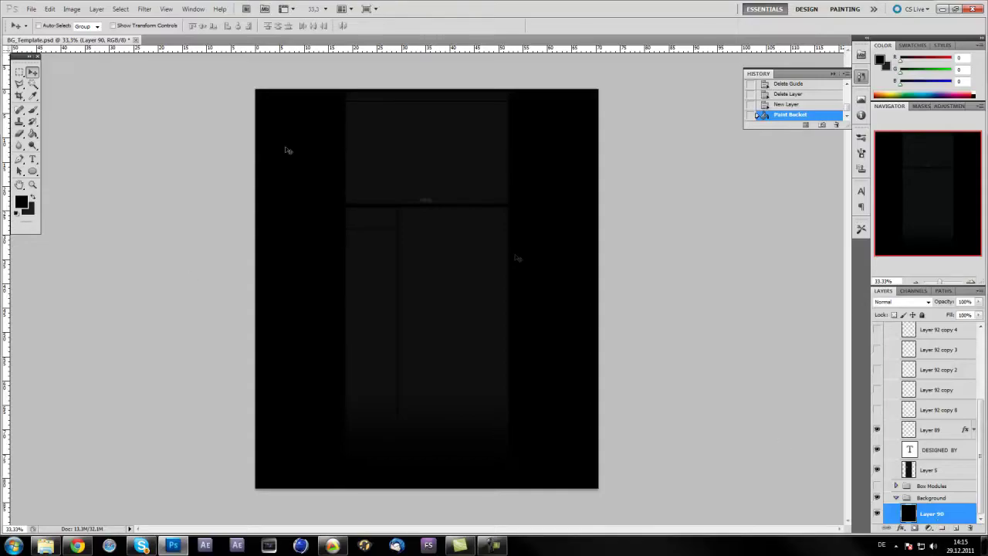
Add a new empty layer and set the Brush tool to 1900 px with 0% hardness.
left_click(957, 529)
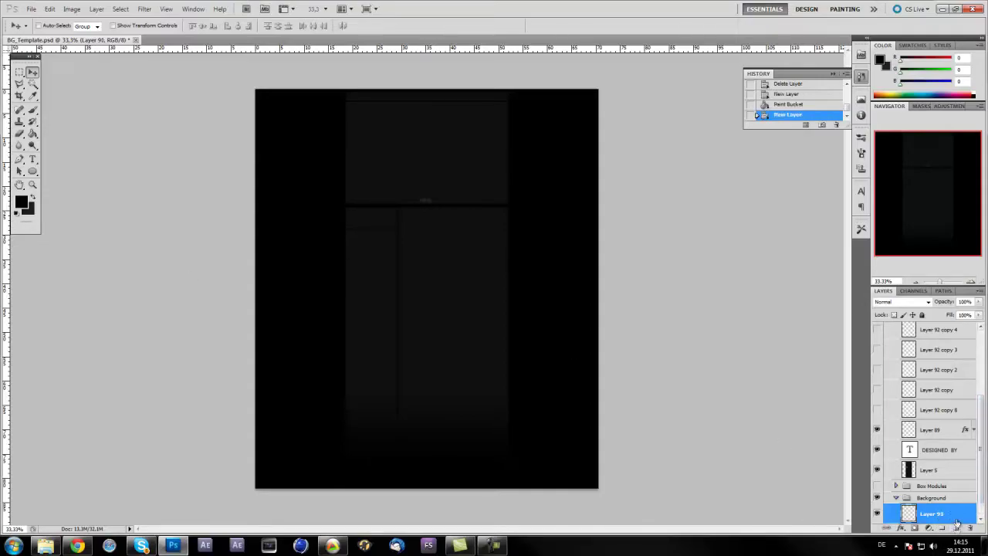
left_click(32, 110)
left_click(53, 26)
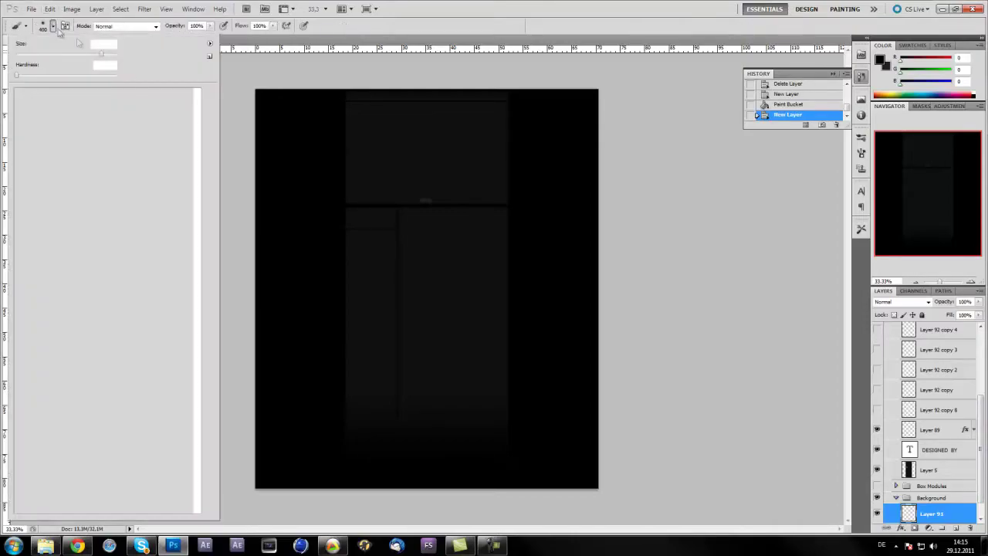
left_click(106, 53)
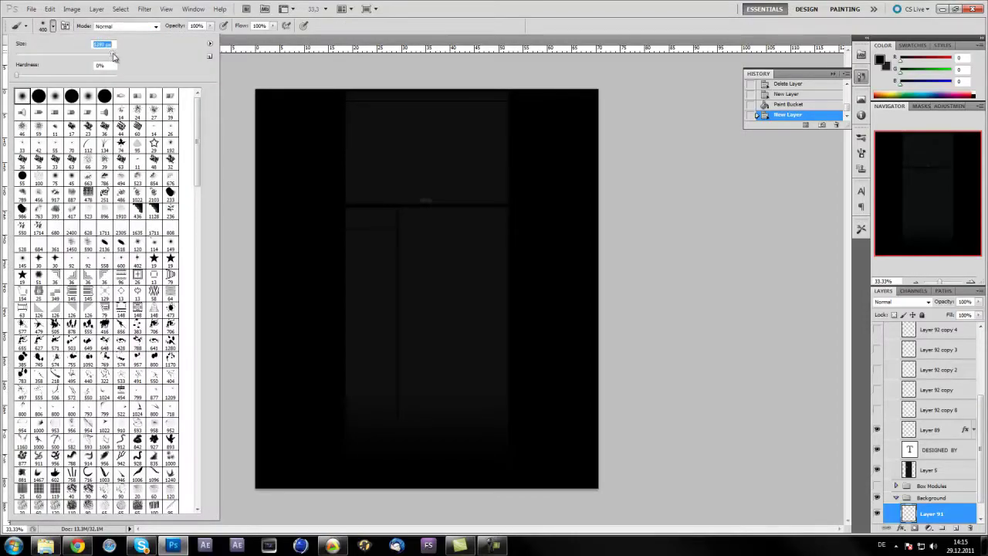
left_click_drag(115, 56, 132, 61)
type("1900")
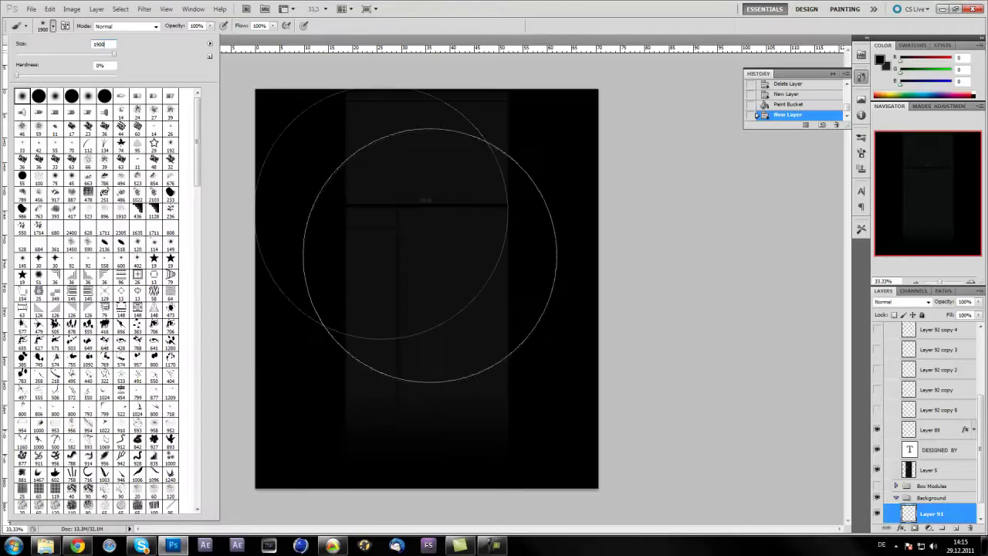
left_click(65, 25)
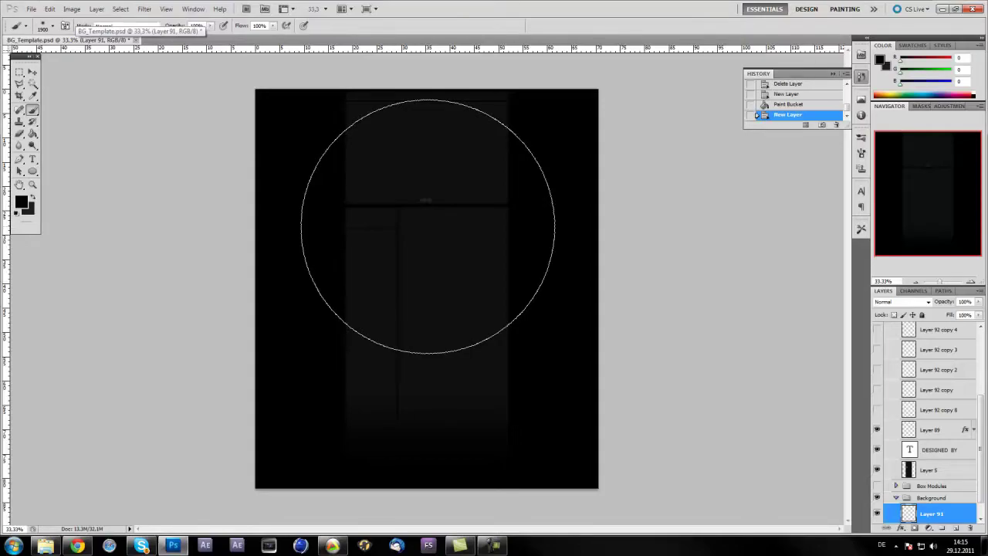
Undo a trial black stroke and set the foreground colour to pure white.
left_click_drag(428, 226, 209, 368)
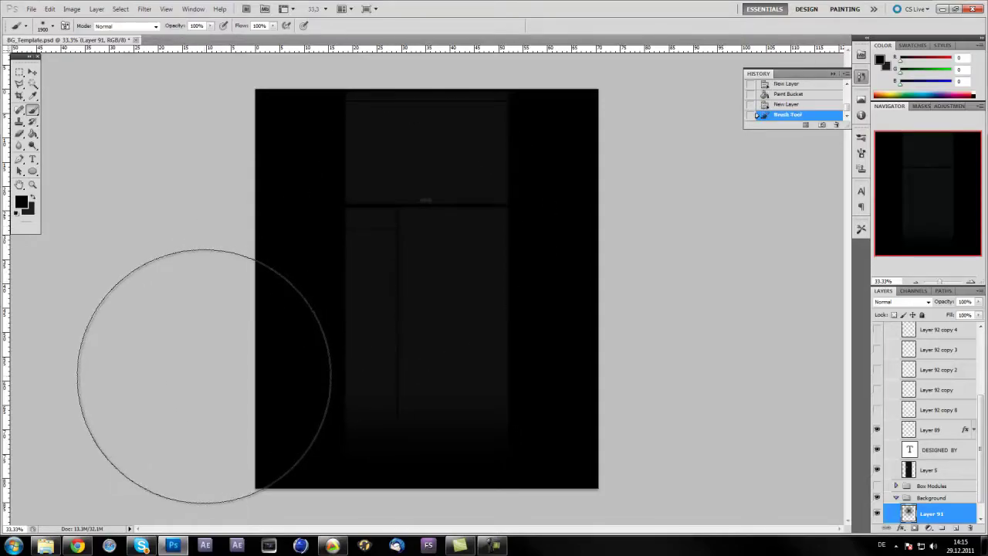
key("ctrl+z")
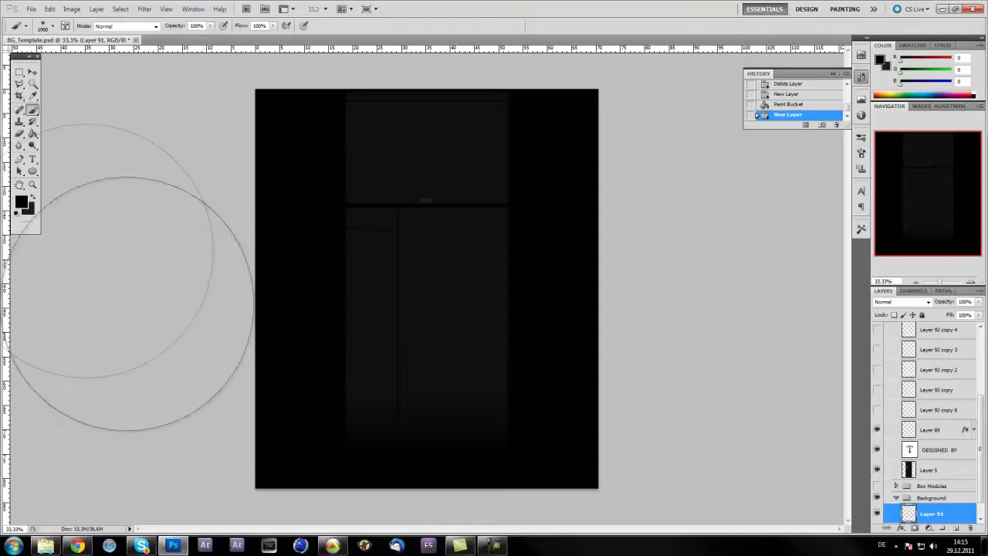
left_click(21, 202)
left_click_drag(324, 246, 258, 129)
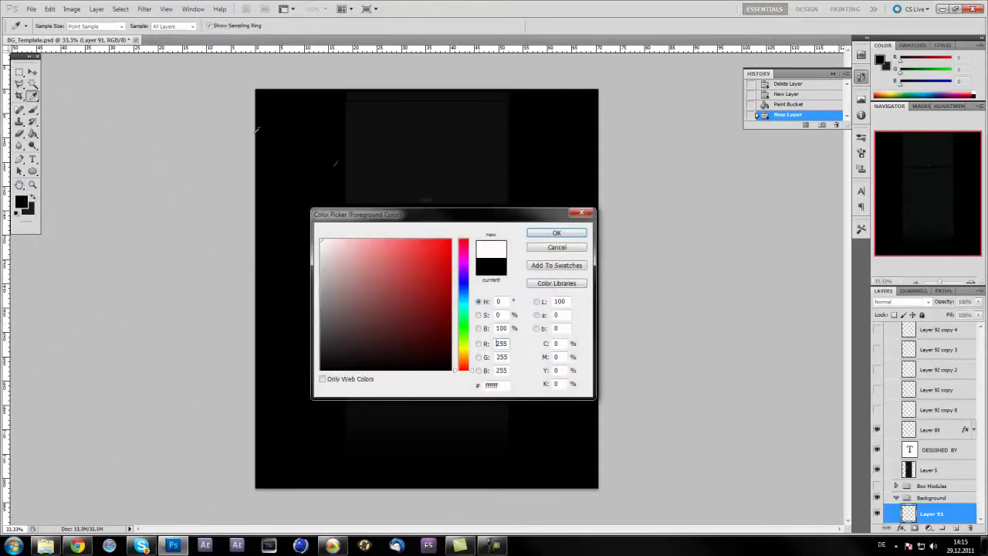
left_click(556, 233)
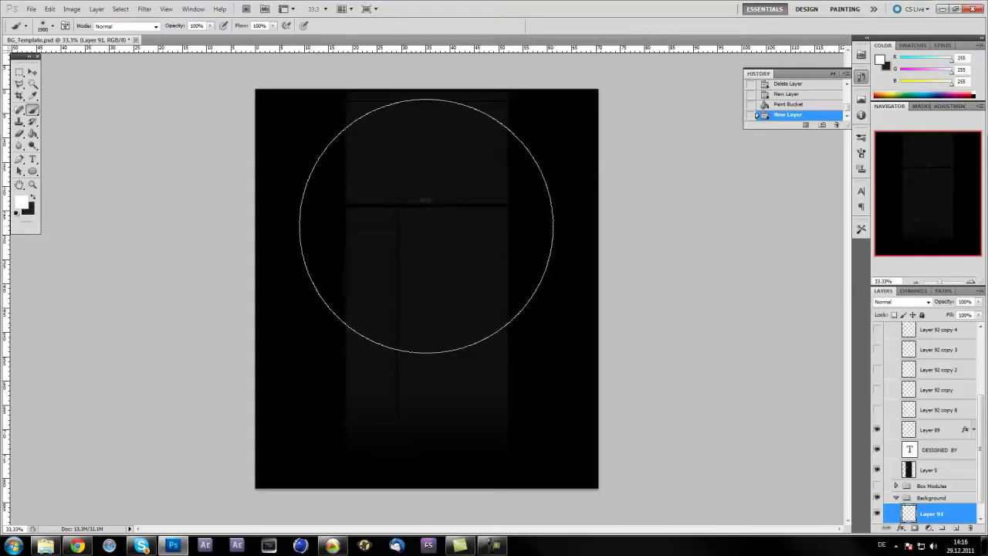
Paint one big soft white glow on Layer 91 and set its opacity to 30%.
left_click(426, 226)
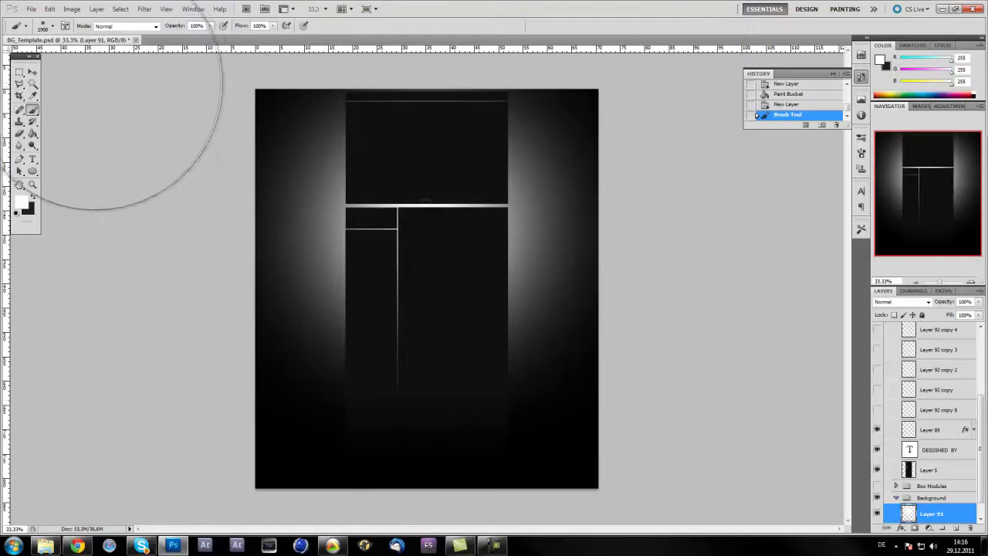
left_click(32, 71)
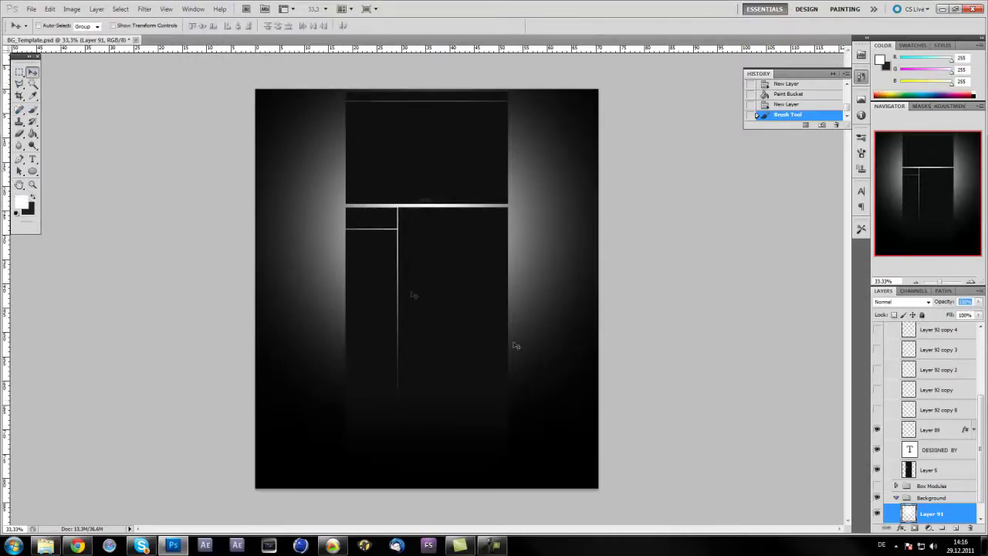
type("20")
key("Return")
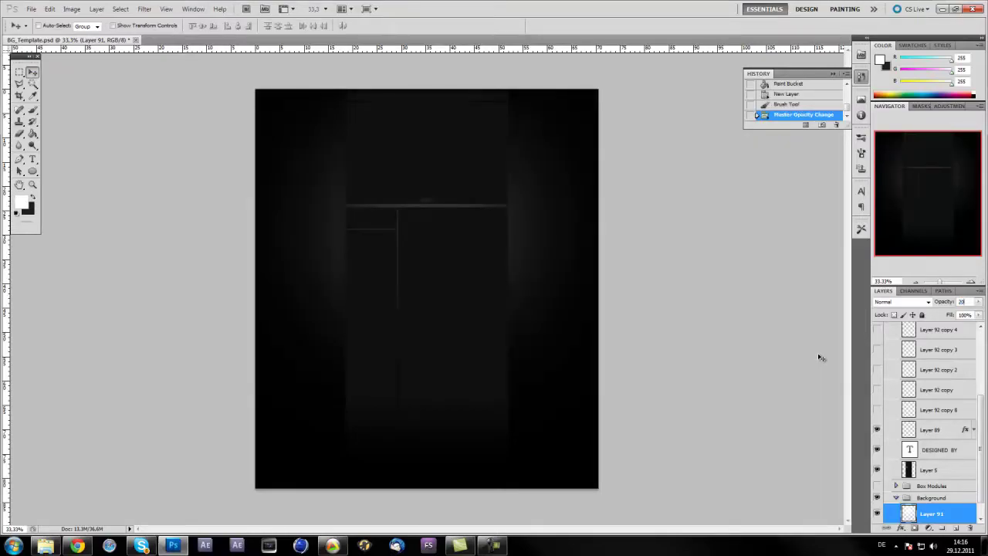
key("1")
key("3")
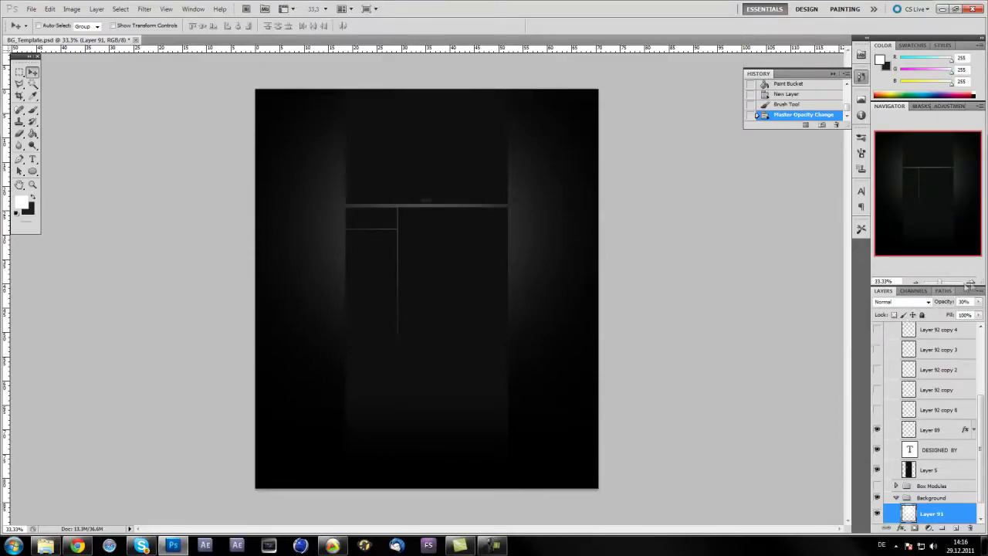
Zoom the document to 100% to inspect the glow, and select Layer 90 alongside Layer 91.
left_click(972, 283)
left_click(972, 282)
scroll(773, 304, "up", 7)
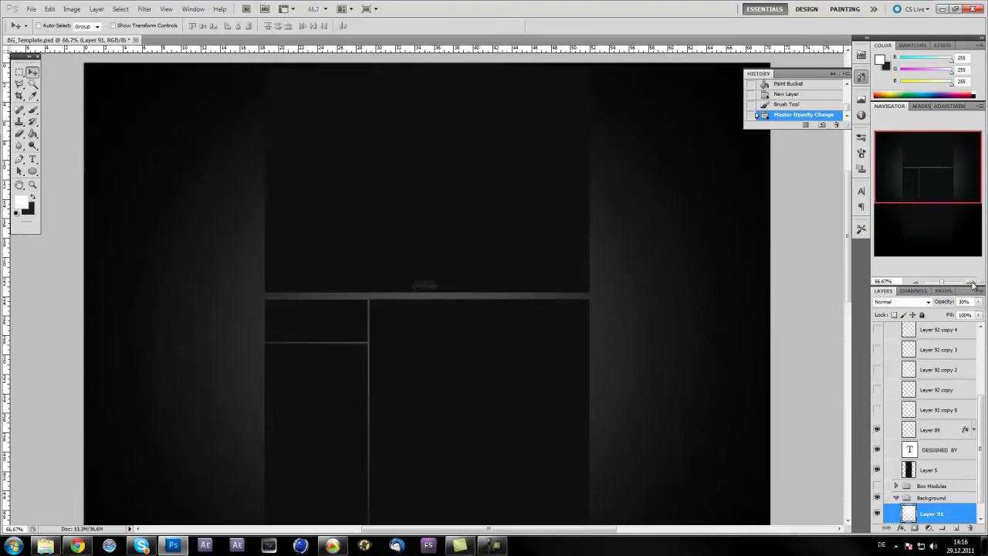
left_click(973, 284)
scroll(797, 321, "up", 2)
scroll(798, 321, "down", 2)
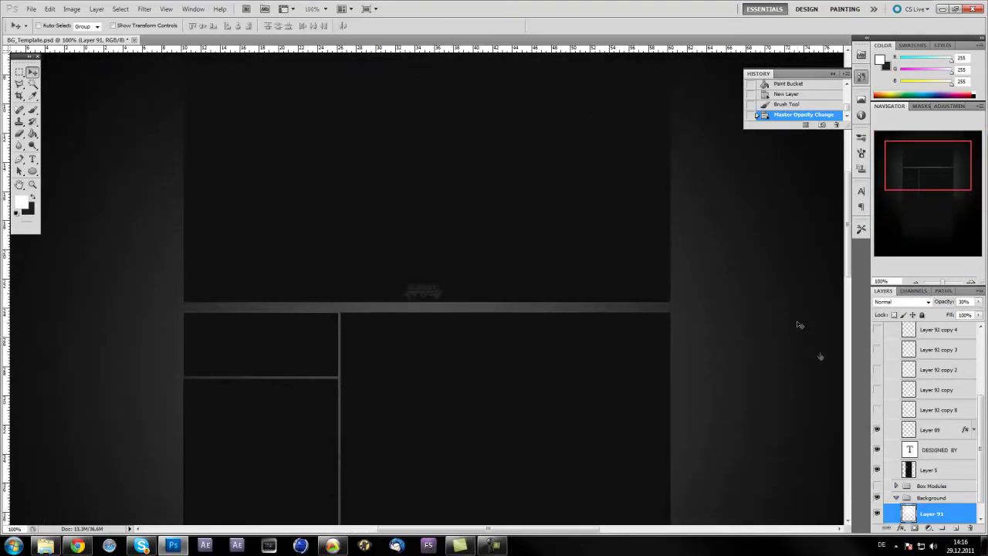
scroll(924, 398, "down", 1)
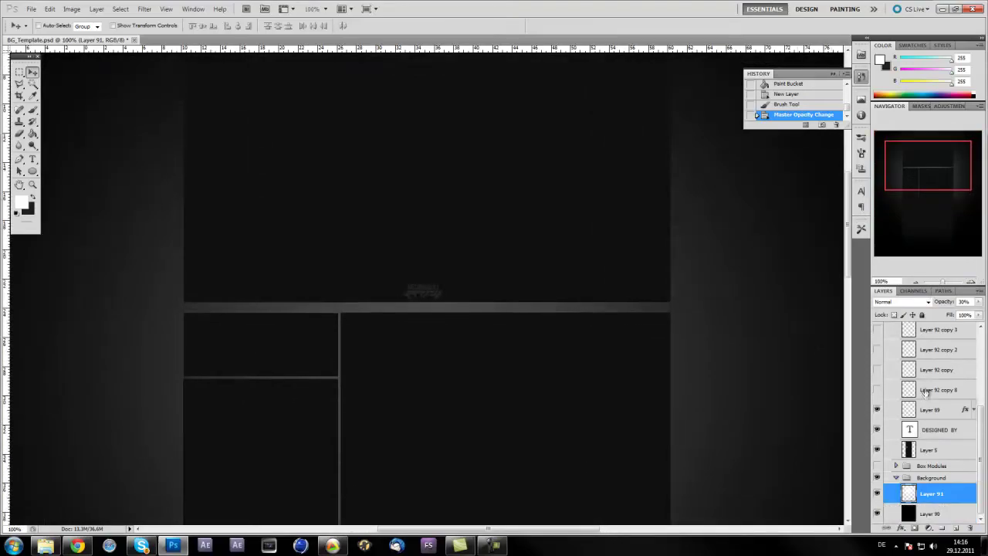
left_click(933, 513, "shift")
right_click(939, 513)
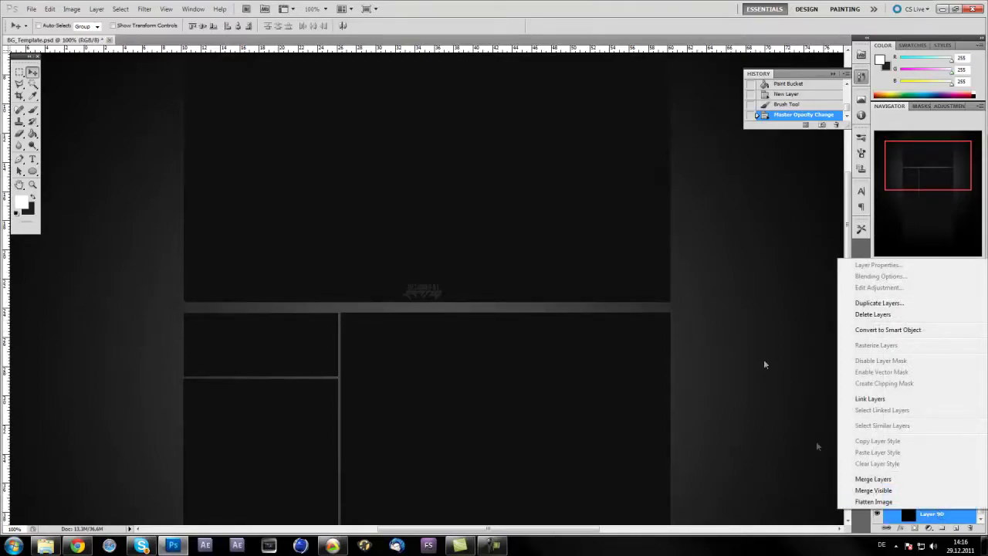
left_click(957, 528)
Lower Layer 91's glow opacity to about 20% and nudge it up slightly.
left_click(952, 494)
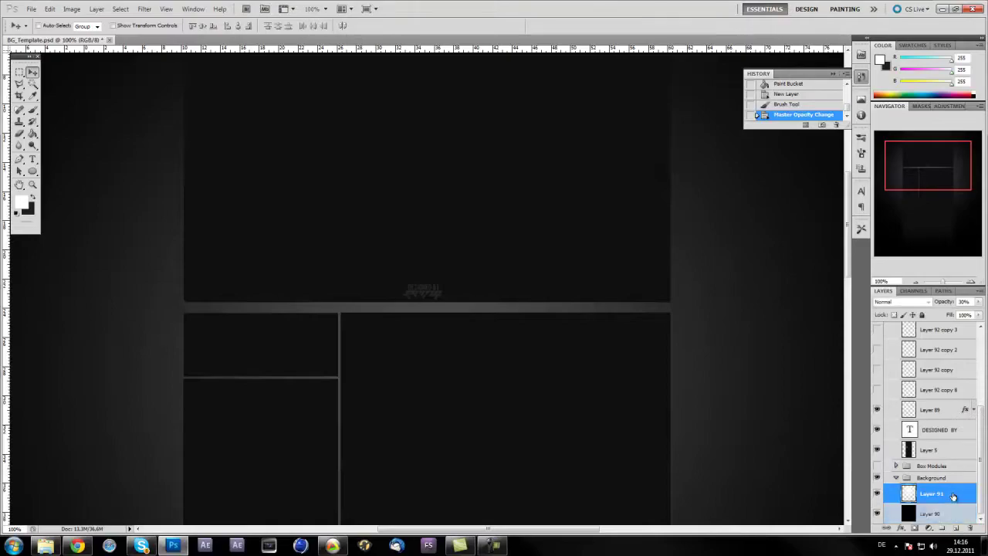
left_click(963, 302)
type("25")
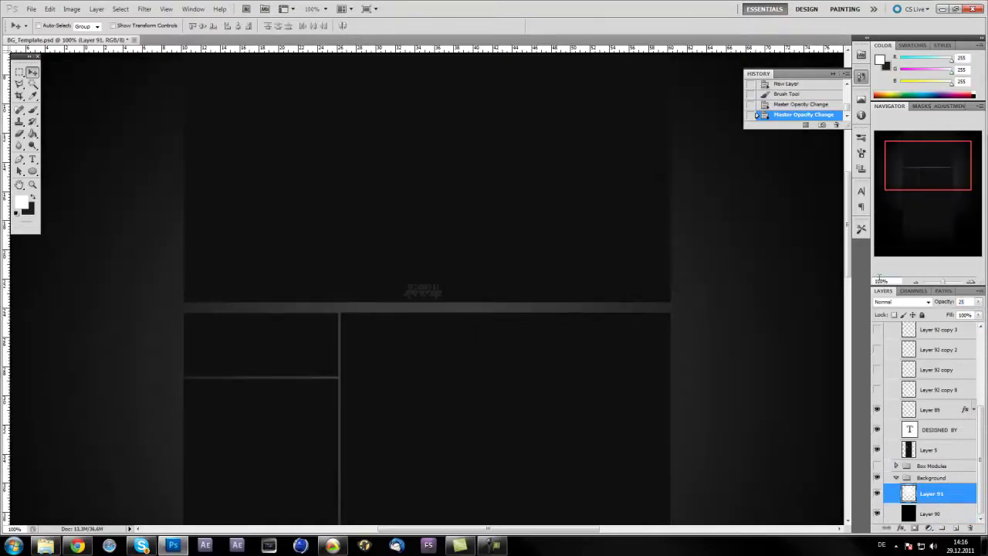
key("BackSpace")
type("1")
type("0")
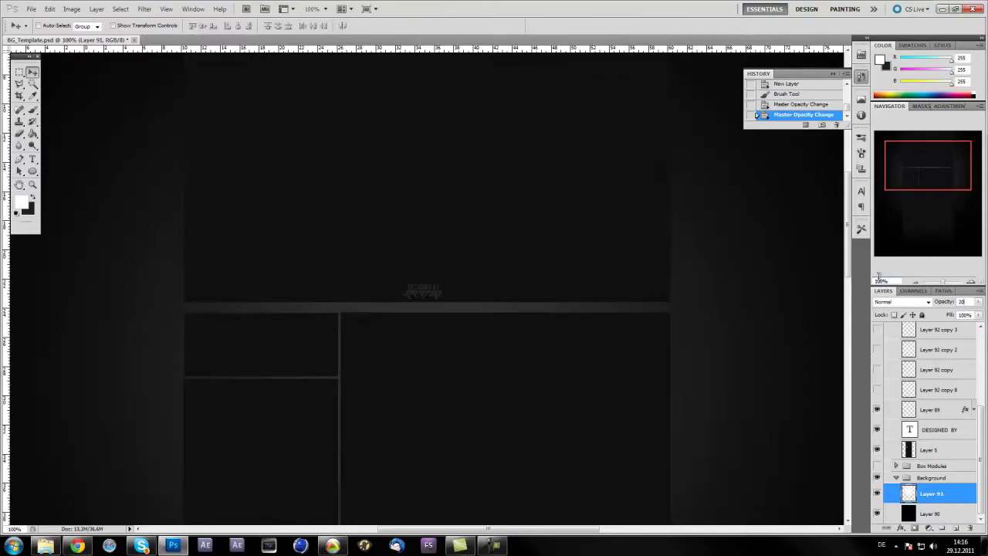
key("ctrl+minus")
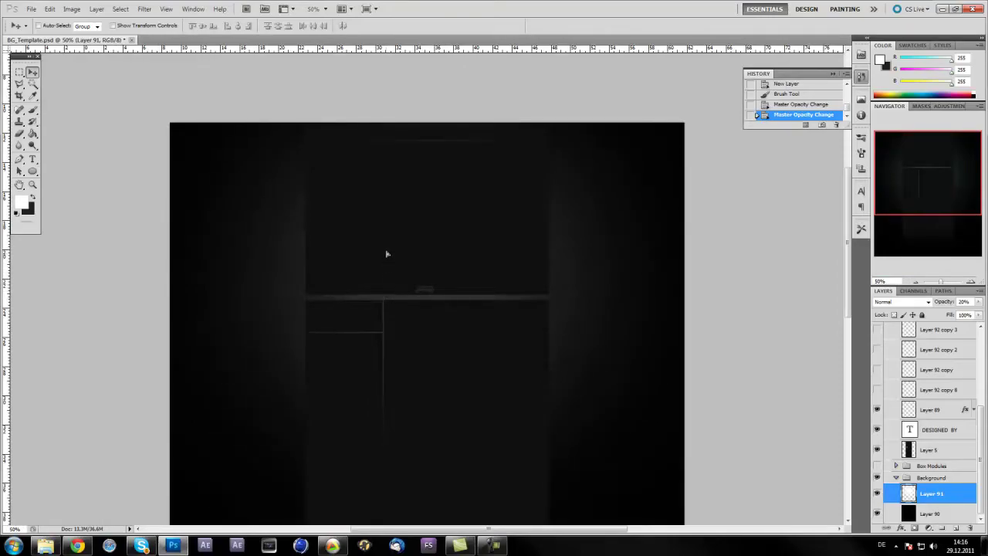
key("Up")
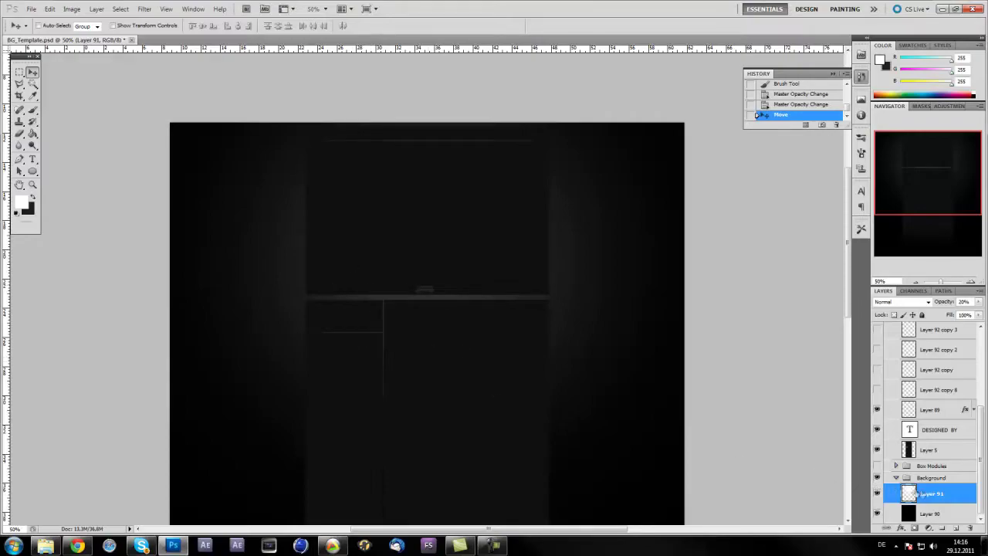
Merge glow Layer 91 with black Layer 90 and check the result at 100%.
left_click(934, 511, "shift")
right_click(938, 494)
left_click(937, 476)
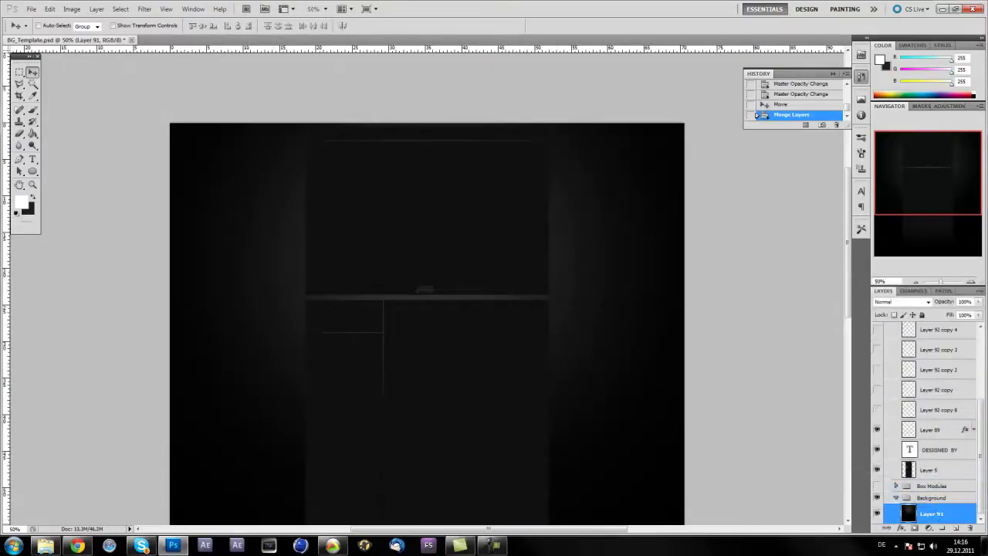
left_click(971, 283)
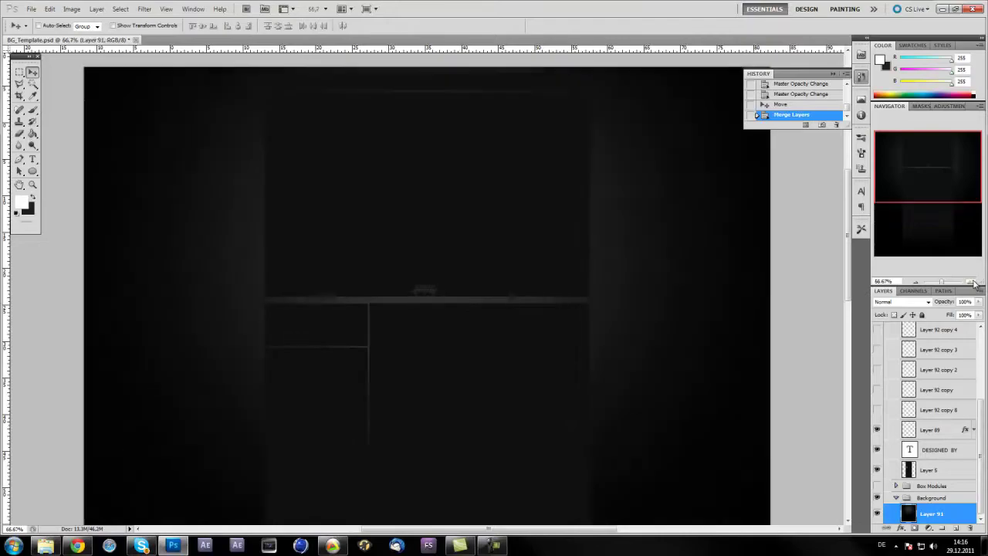
left_click(971, 282)
scroll(496, 330, "up", 6)
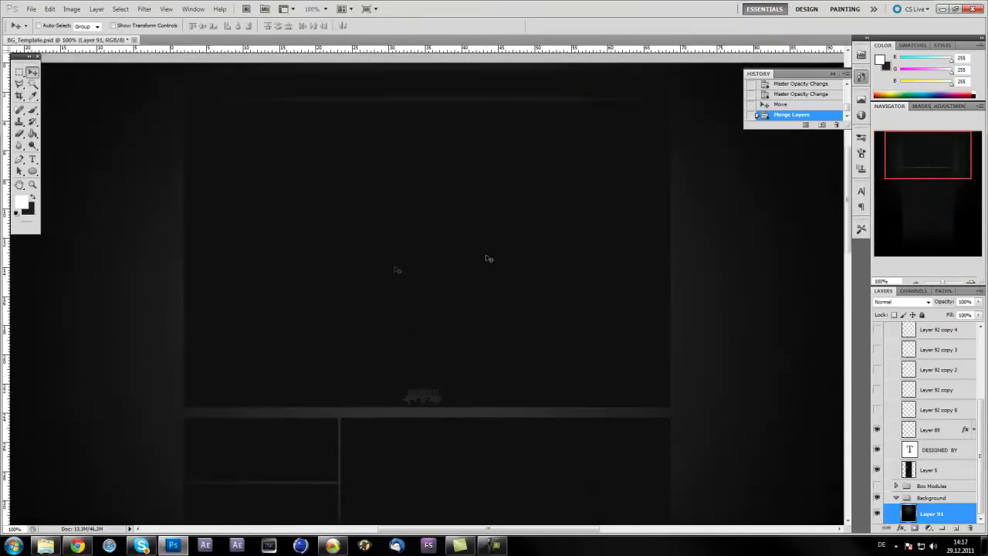
scroll(545, 298, "down", 4)
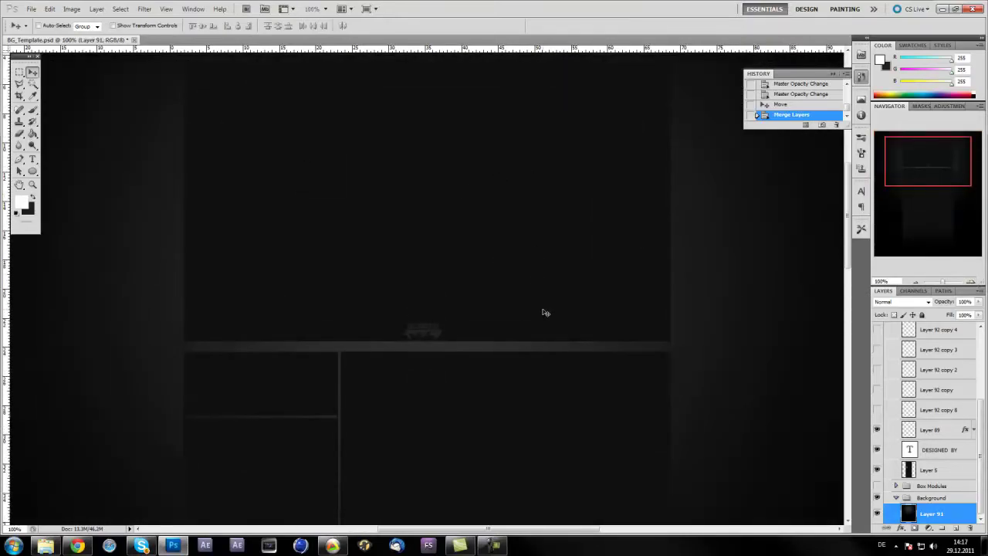
scroll(545, 312, "up", 2)
scroll(545, 313, "up", 3)
scroll(545, 312, "down", 3)
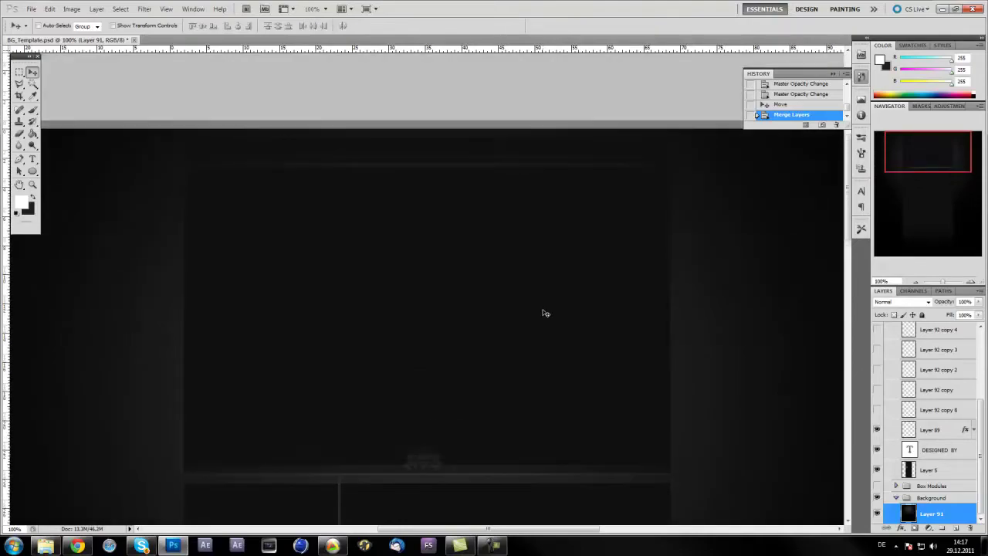
Give Layer 5 a 1 px white Stroke in Overlay blend mode.
double_click(950, 473)
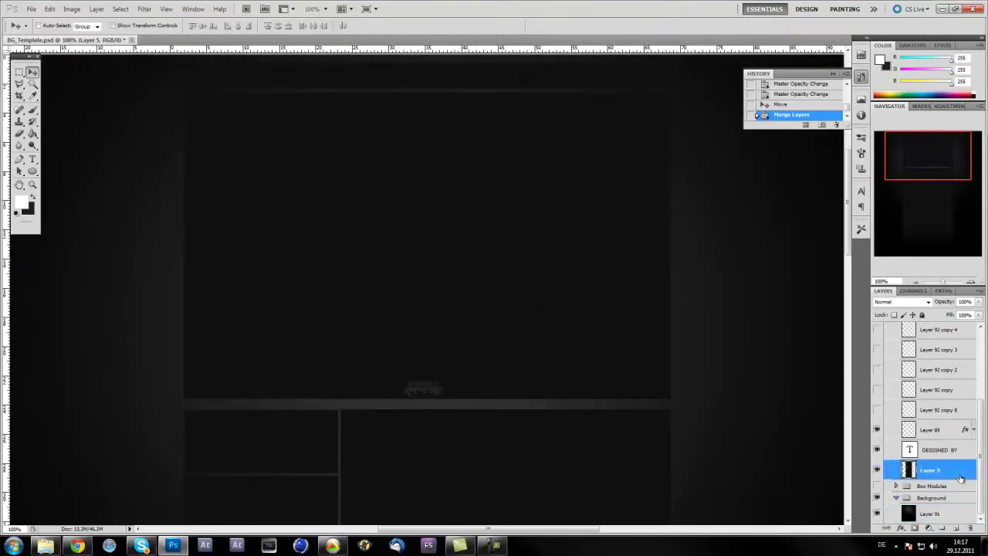
left_click_drag(477, 116, 527, 179)
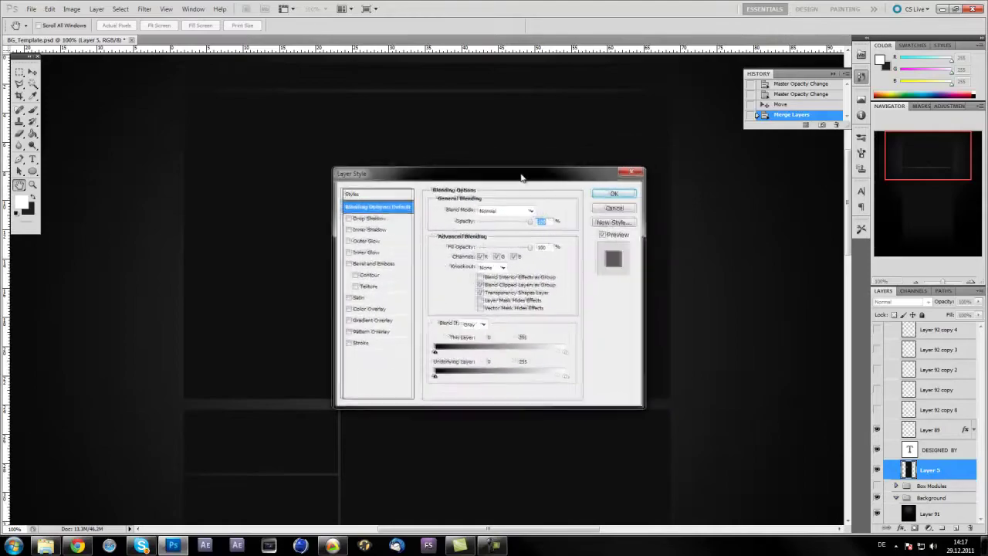
left_click_drag(395, 176, 380, 142)
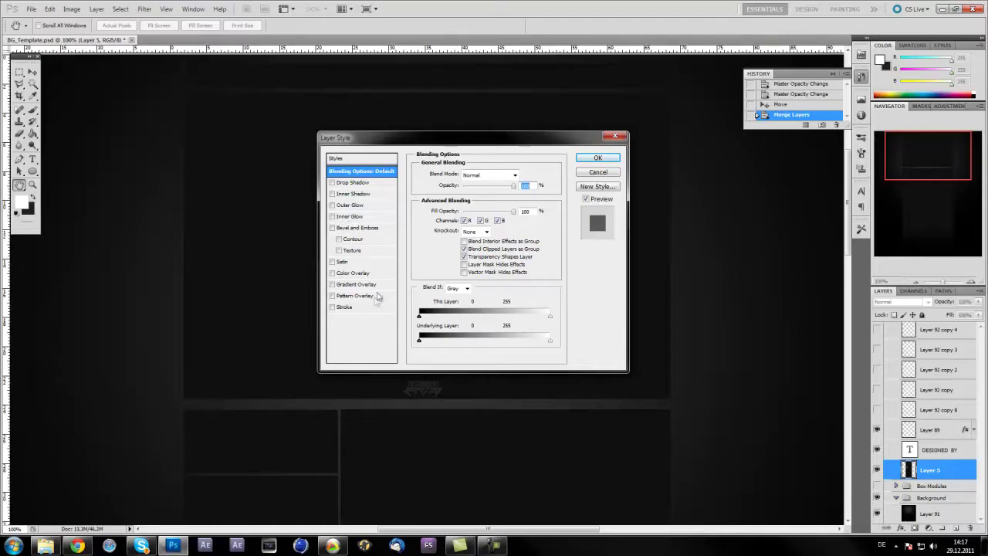
left_click(348, 309)
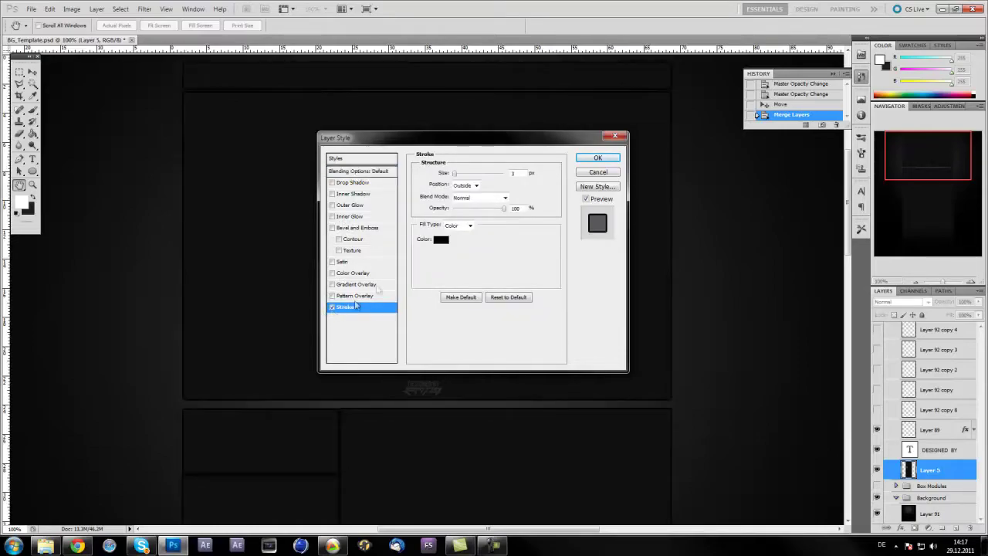
left_click_drag(456, 174, 450, 174)
left_click(441, 240)
left_click(322, 236)
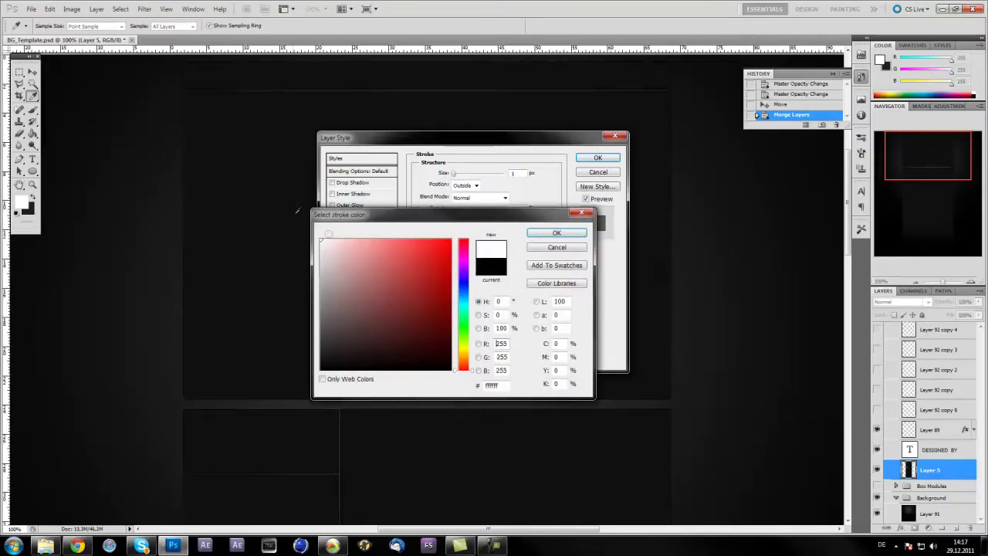
left_click(567, 229)
left_click(465, 185)
left_click(466, 185)
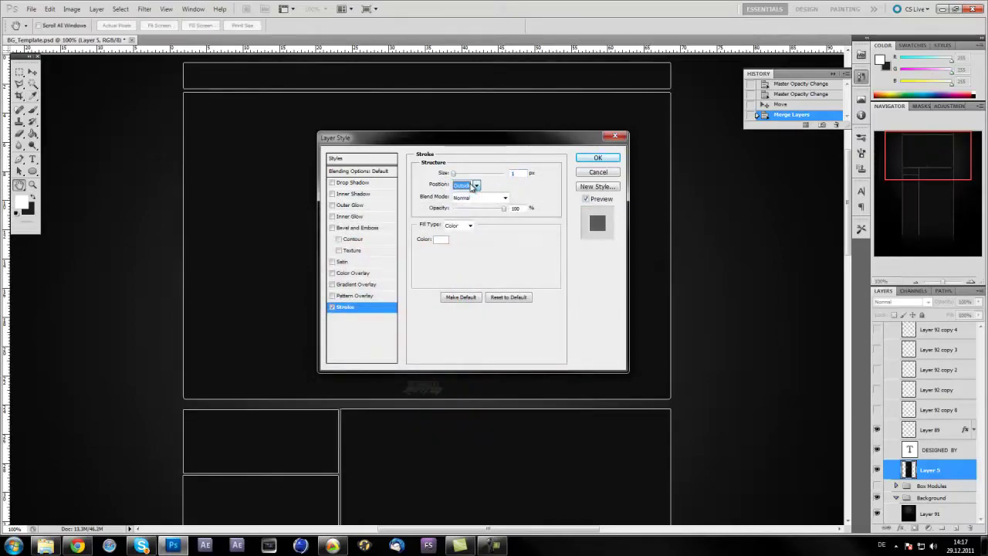
left_click(474, 199)
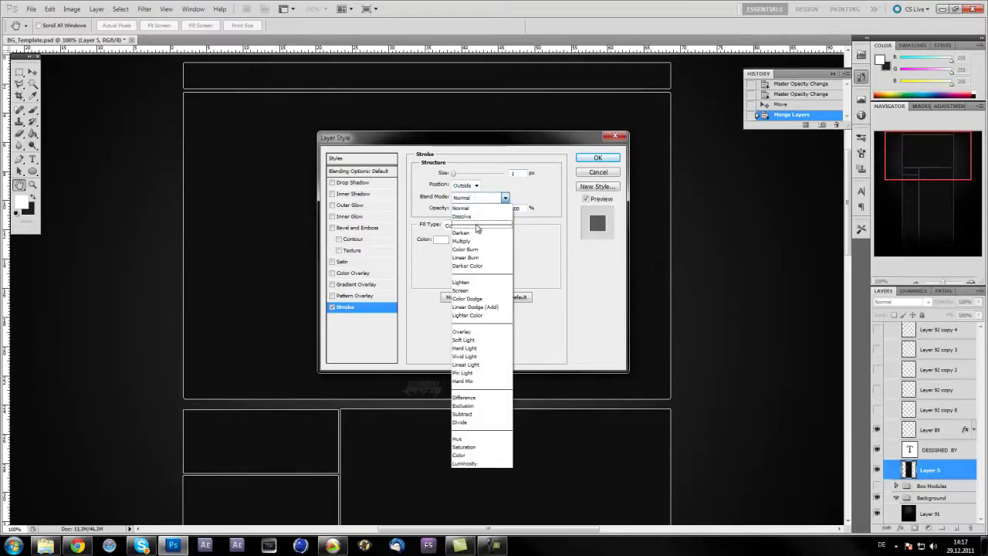
left_click(488, 336)
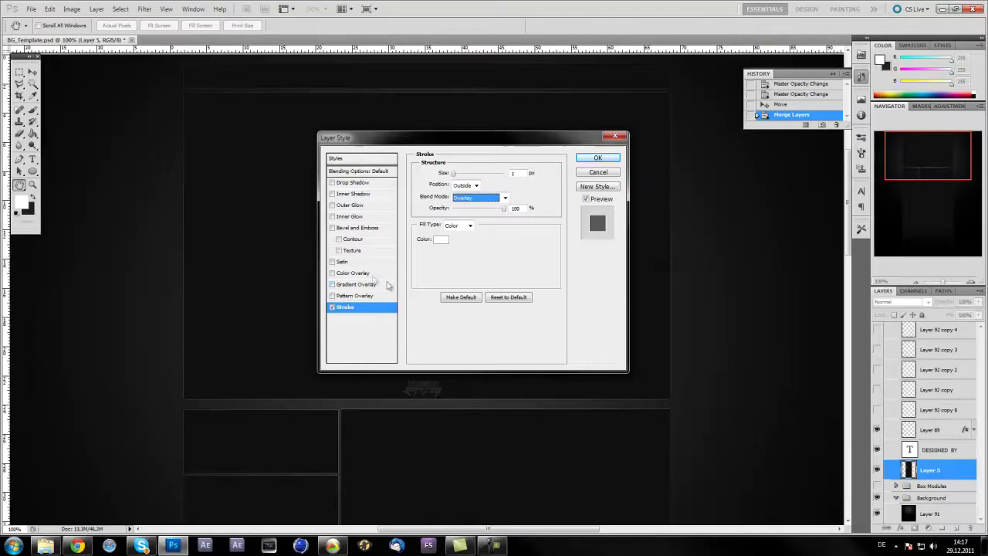
Add an Inner Bevel with Depth 1, Size 0, global light and 35% Screen highlight opacity.
left_click(348, 228)
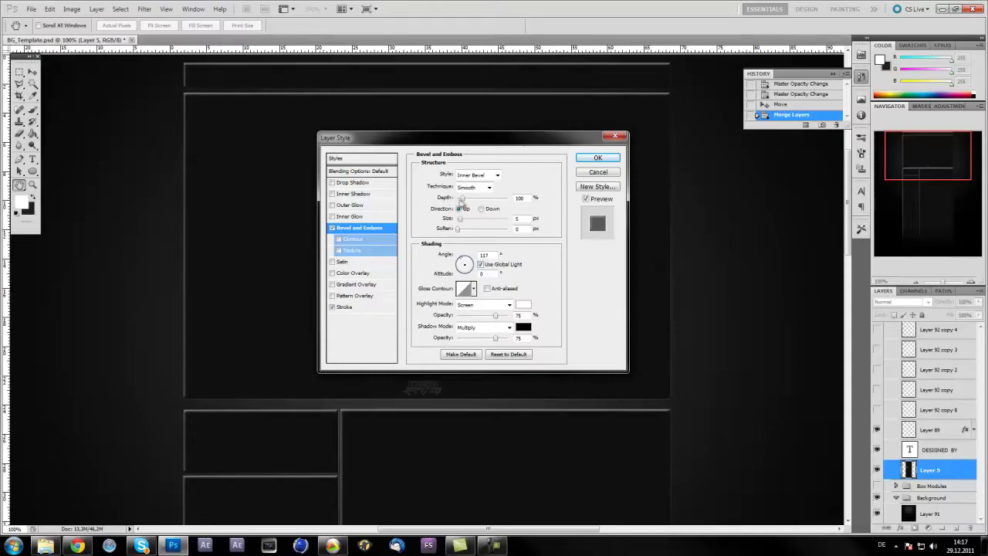
left_click_drag(463, 201, 454, 204)
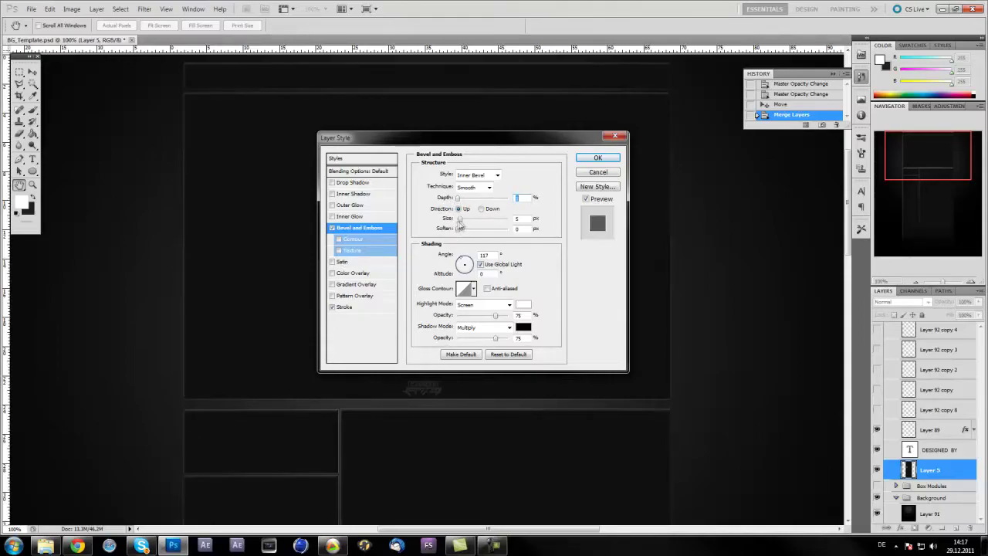
left_click(516, 219)
type("0")
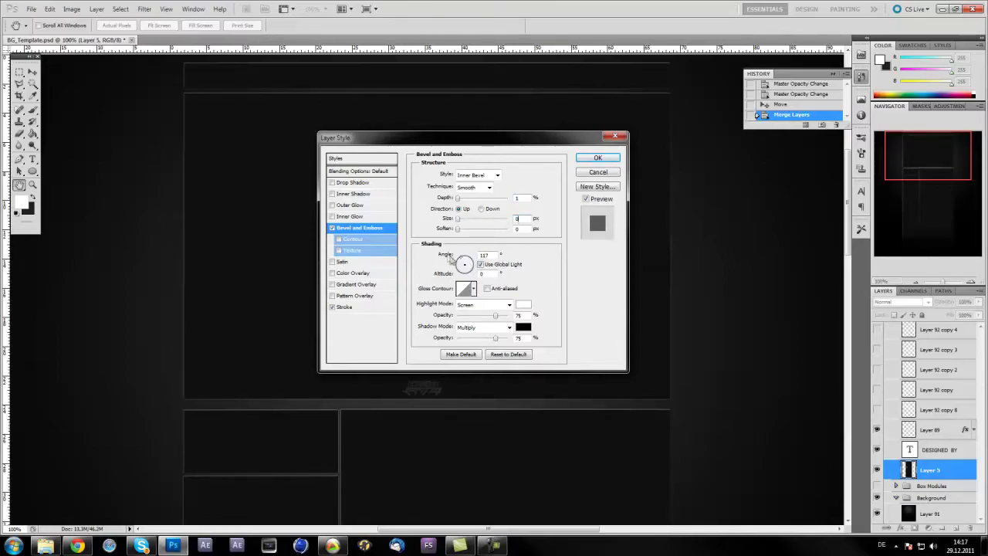
left_click(481, 264)
left_click(487, 306)
left_click(486, 309)
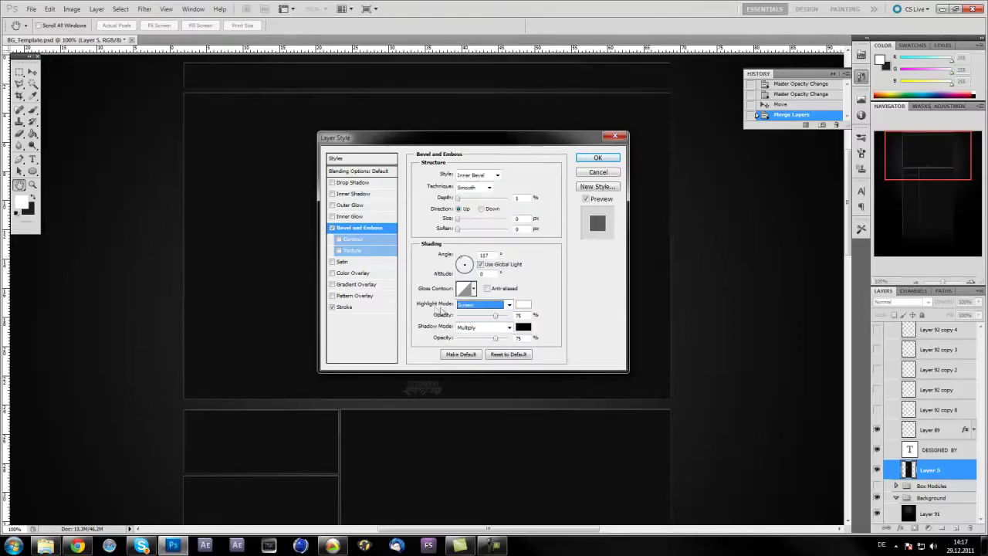
double_click(520, 315)
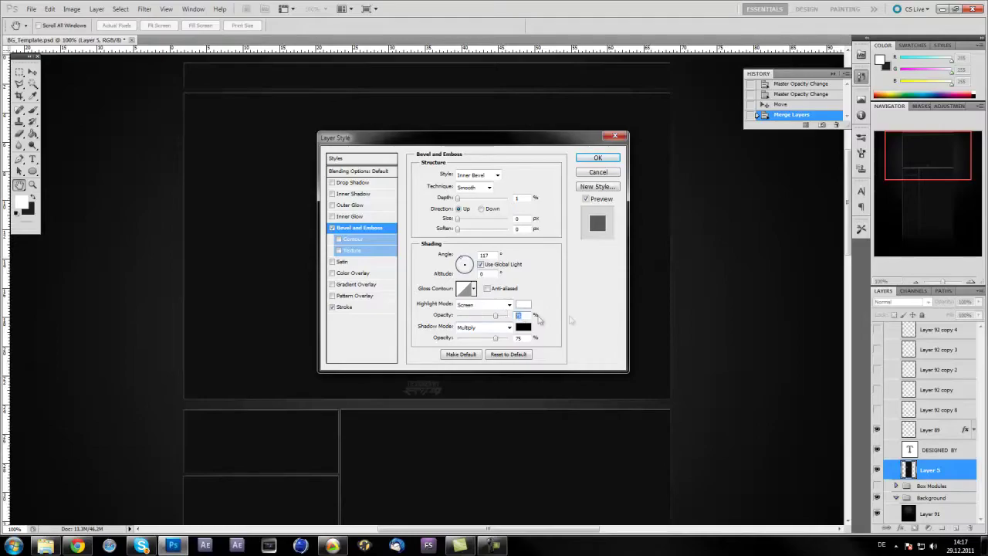
type("1")
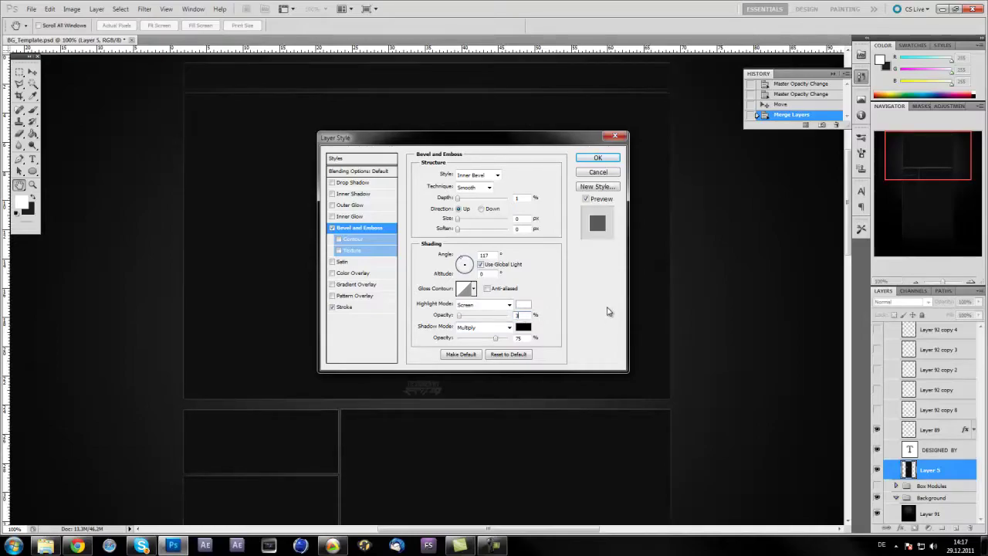
type("0")
key("BackSpace")
key("BackSpace")
type("35")
left_click_drag(386, 141, 362, 122)
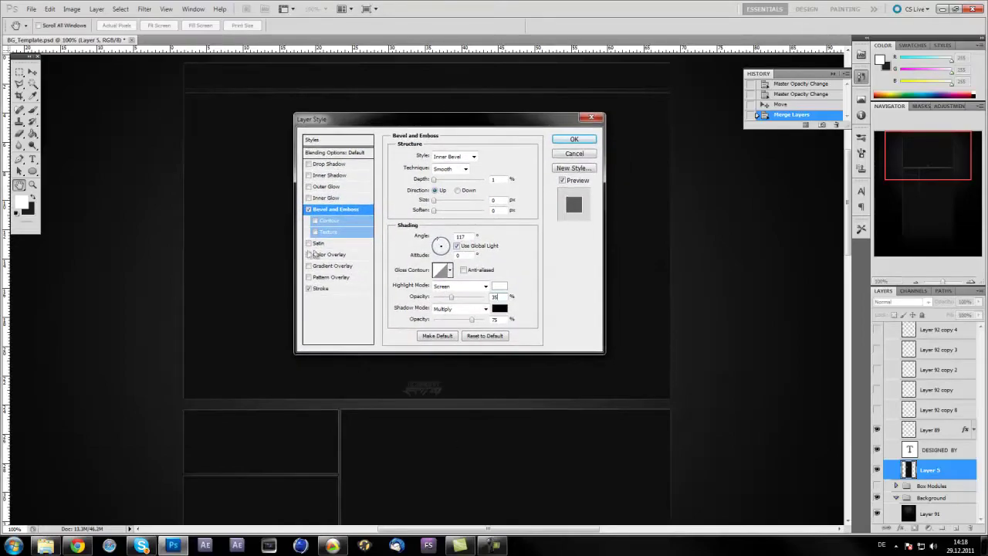
Add a Drop Shadow at 100% opacity, 0 px distance, 20% spread and 15 px size.
left_click(325, 164)
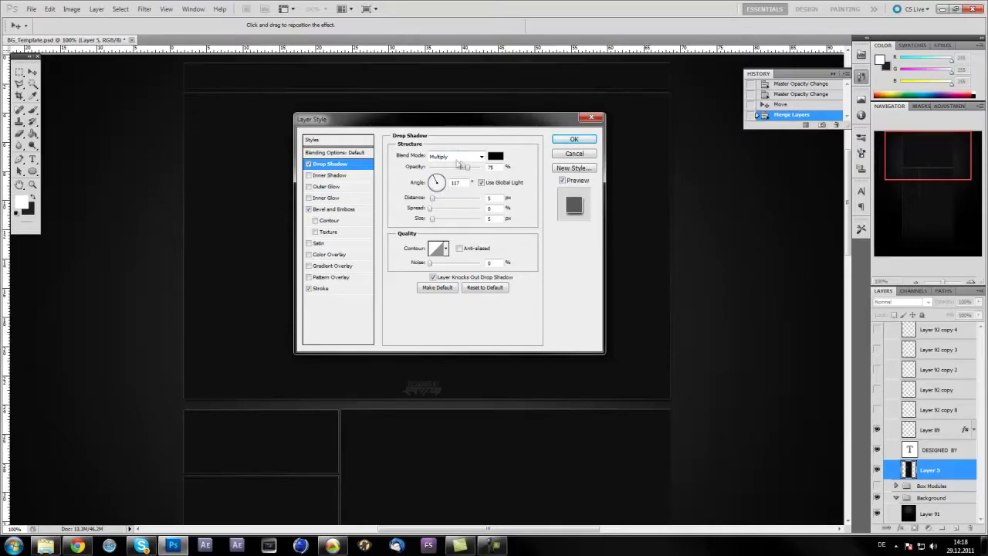
left_click_drag(469, 170, 531, 180)
left_click_drag(435, 202, 430, 199)
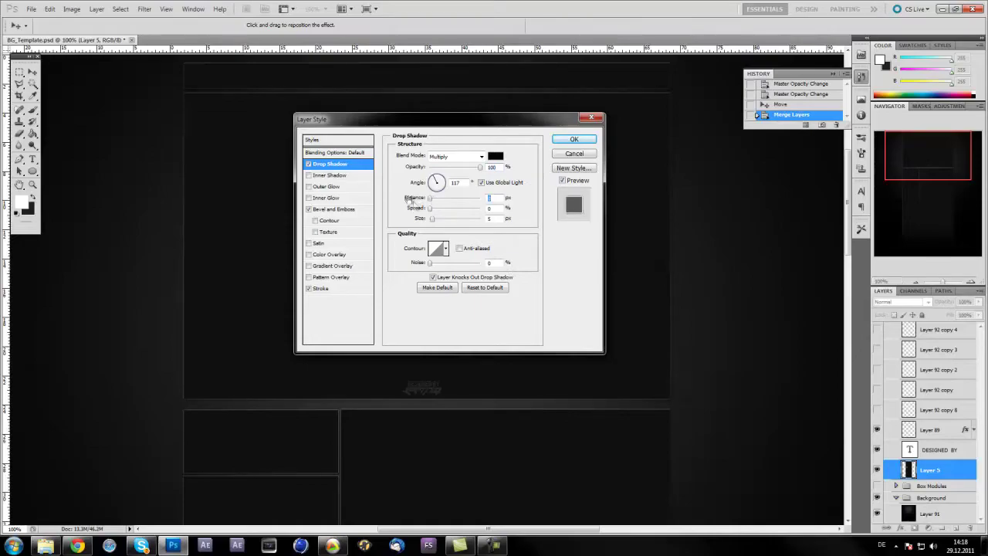
left_click(437, 211)
left_click_drag(441, 210, 442, 210)
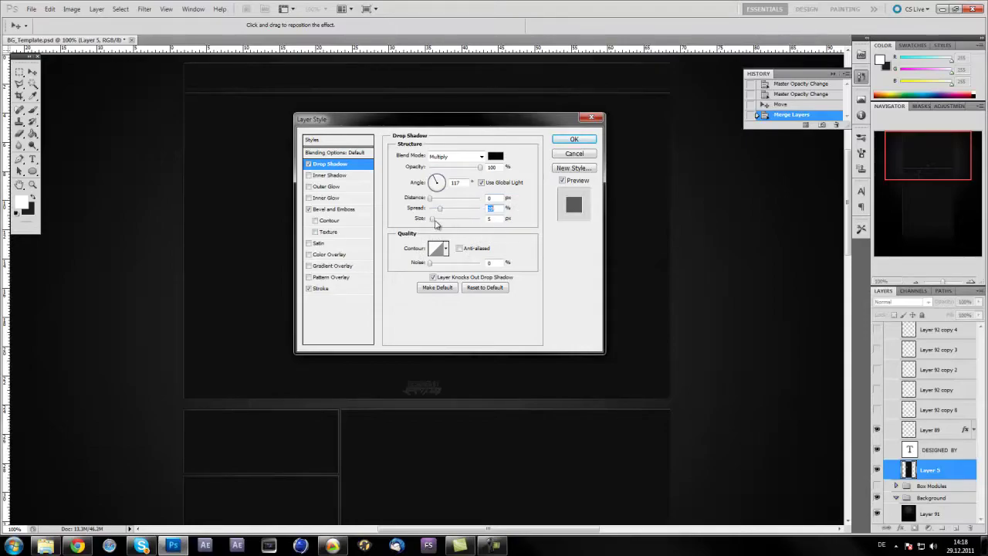
left_click_drag(433, 221, 435, 223)
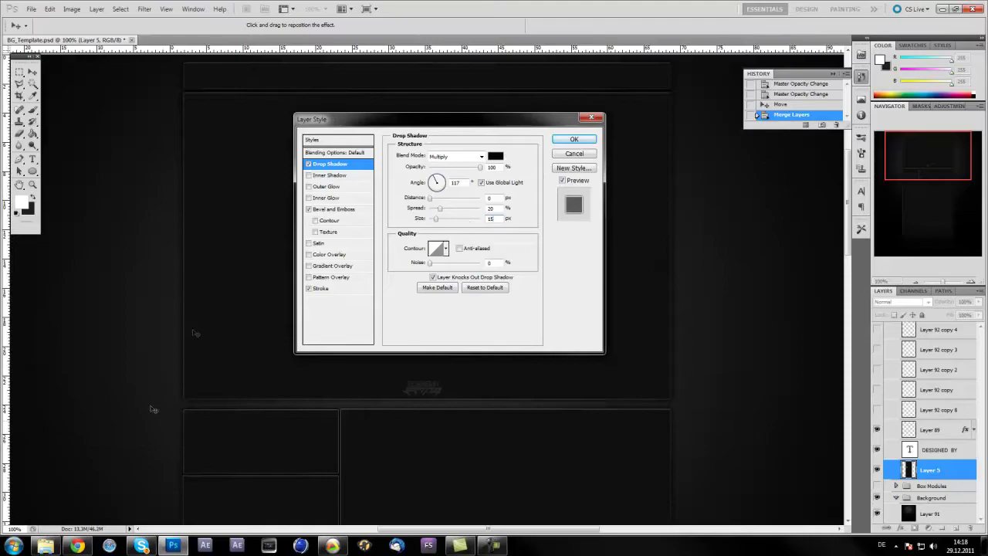
left_click_drag(384, 127, 357, 135)
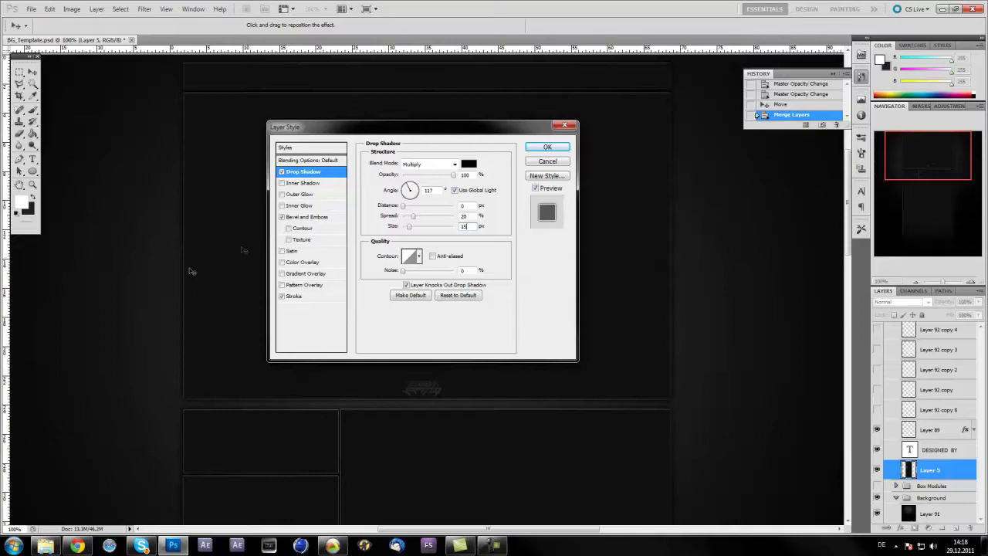
left_click_drag(309, 128, 313, 120)
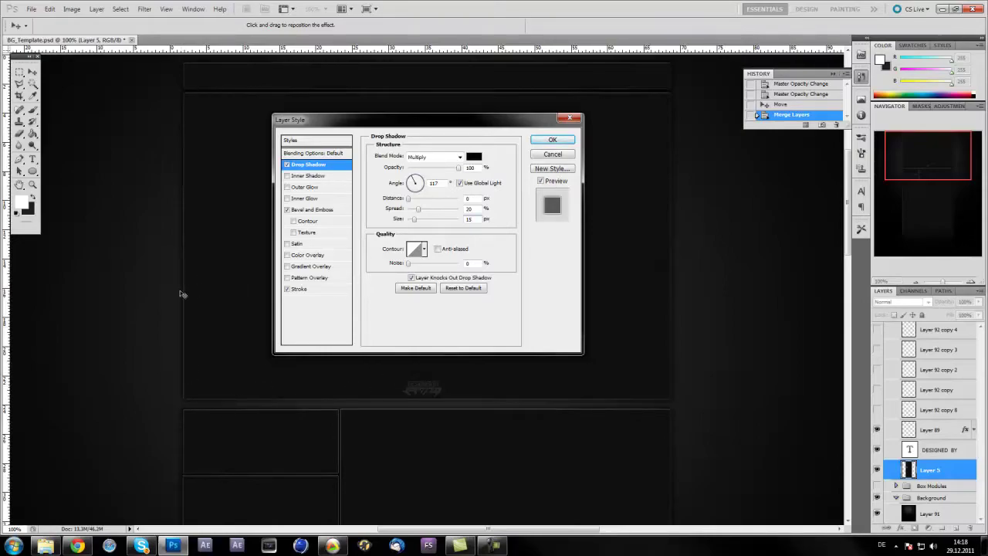
mouse_move(448, 121)
left_mouse_down()
mouse_move(433, 108)
mouse_move(456, 133)
left_mouse_up()
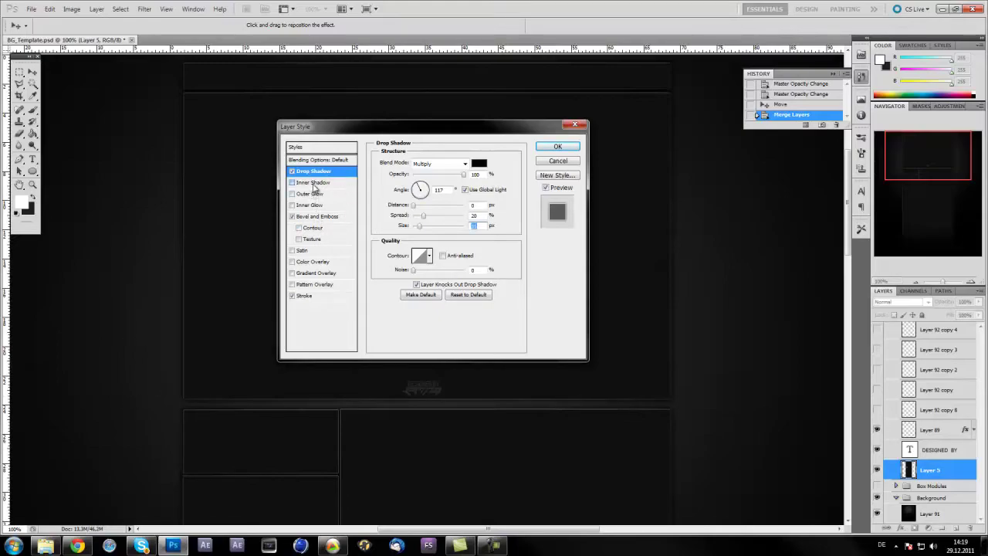
Add an Inner Shadow with Distance 0, Choke 20 and Size 10.
left_click(313, 183)
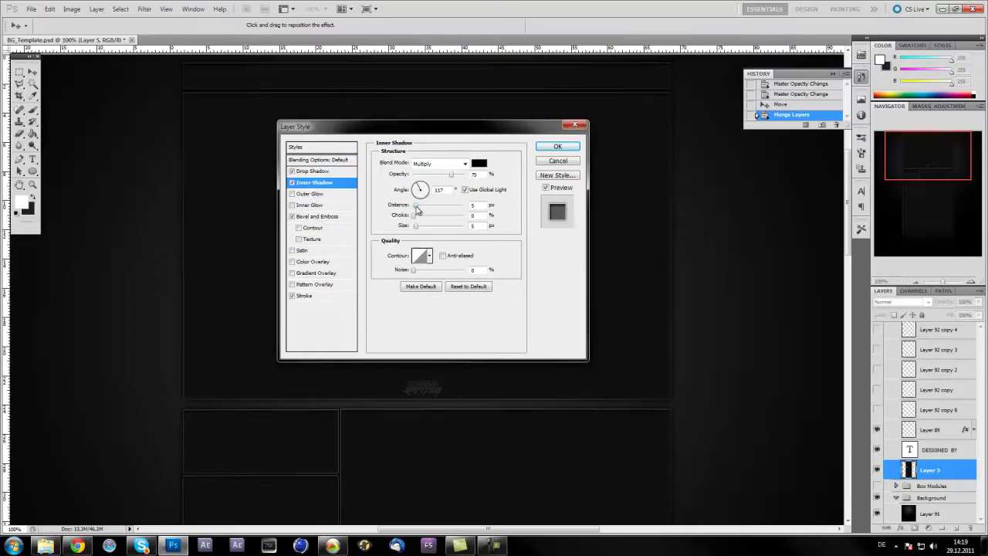
left_click(416, 206)
left_click(417, 217)
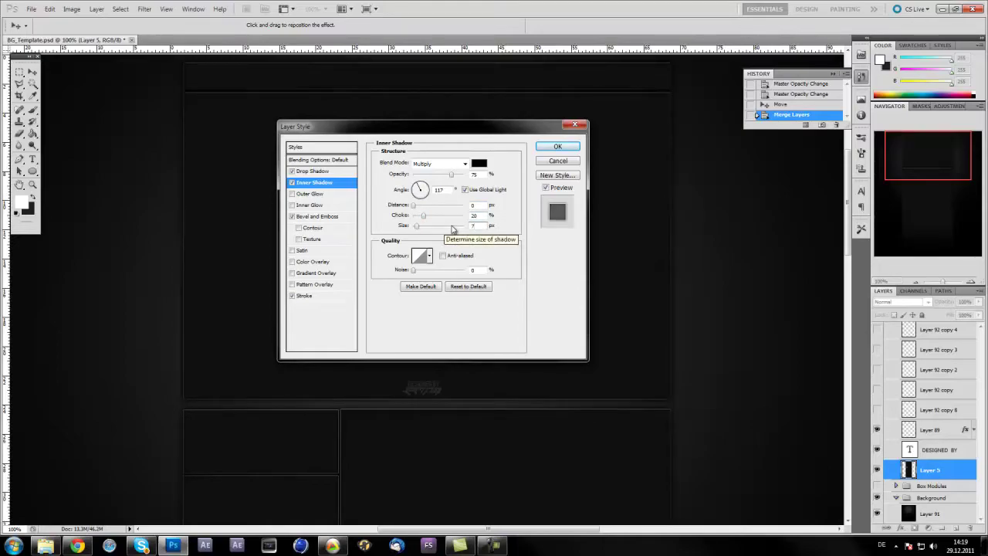
key("BackSpace")
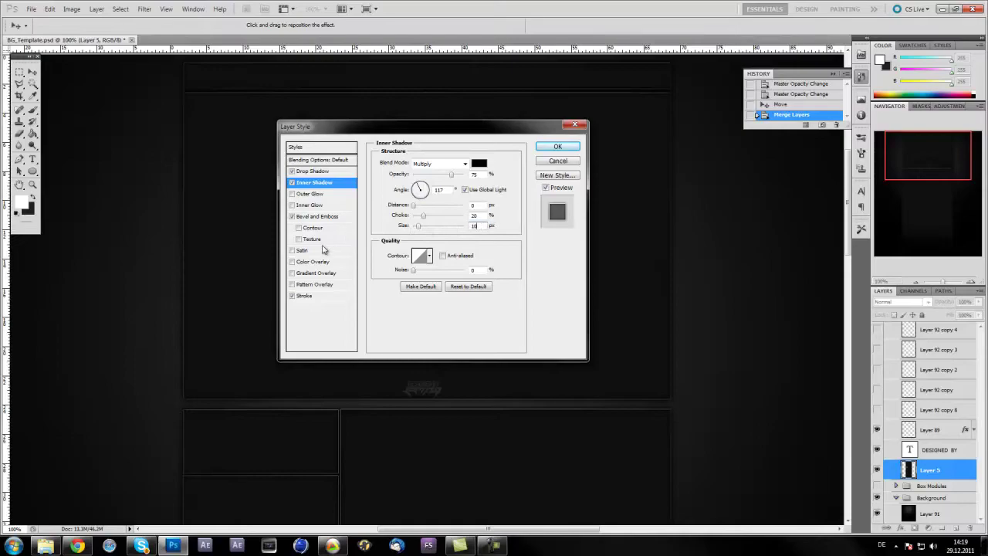
Add a Gradient Overlay with both stops near-black 090909 and apply the layer style.
left_click(318, 273)
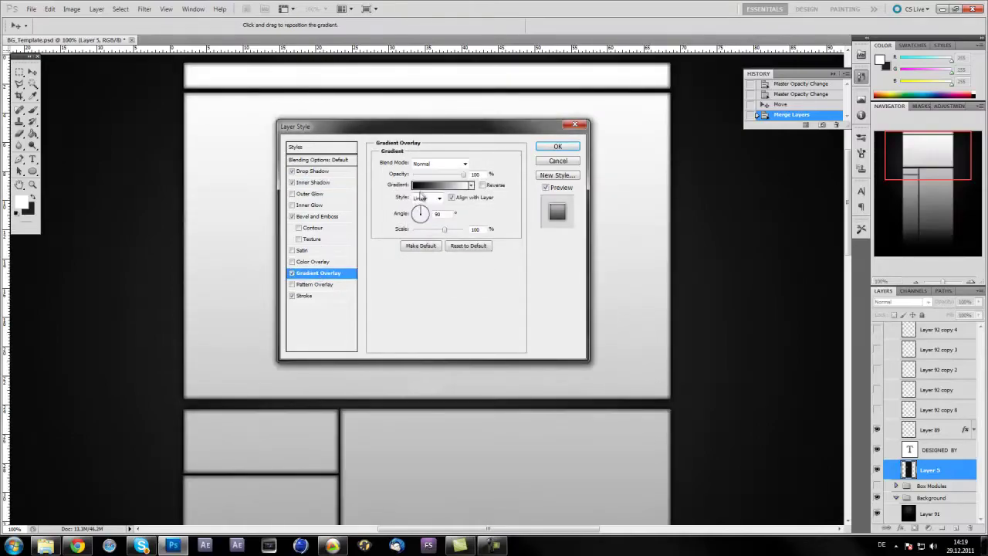
left_click(427, 186)
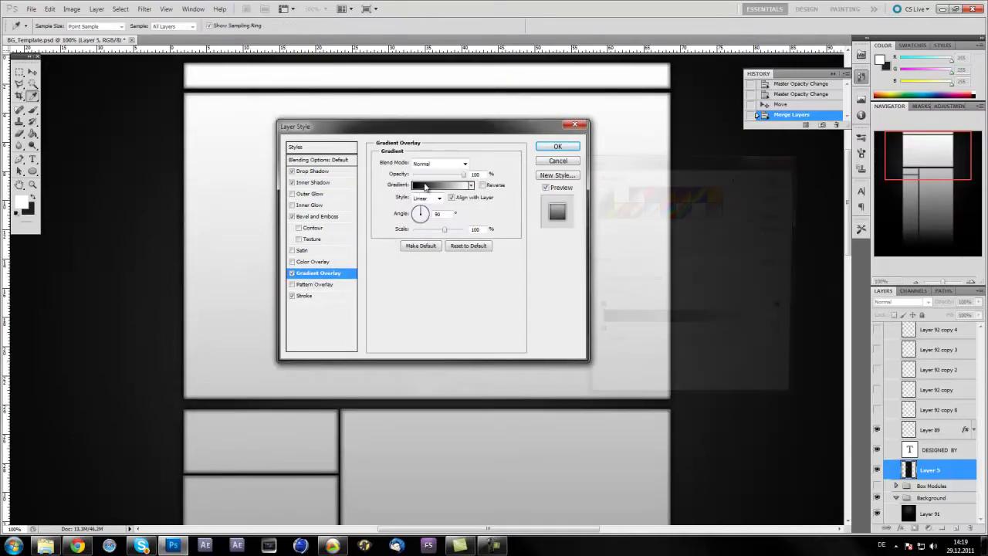
double_click(596, 335)
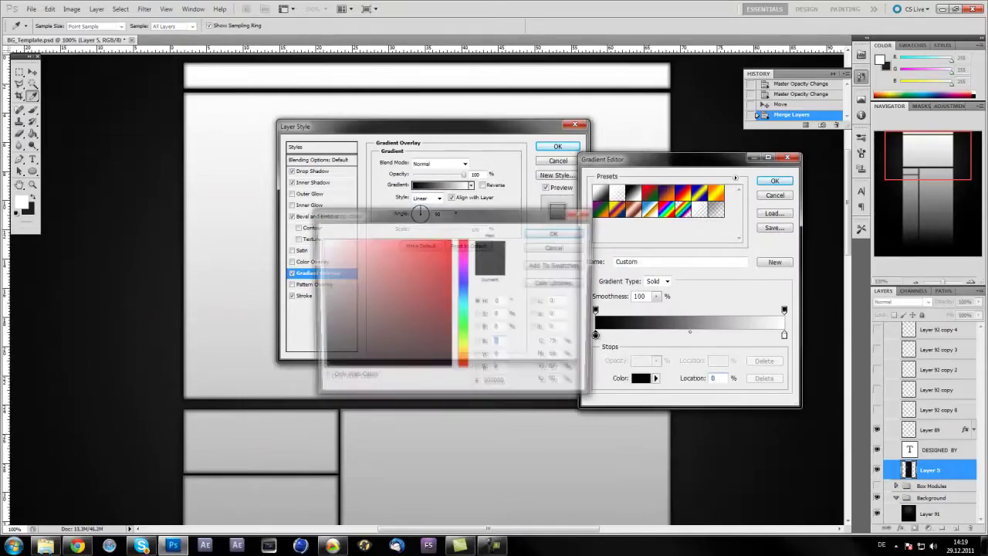
left_click(562, 233)
left_click(784, 335)
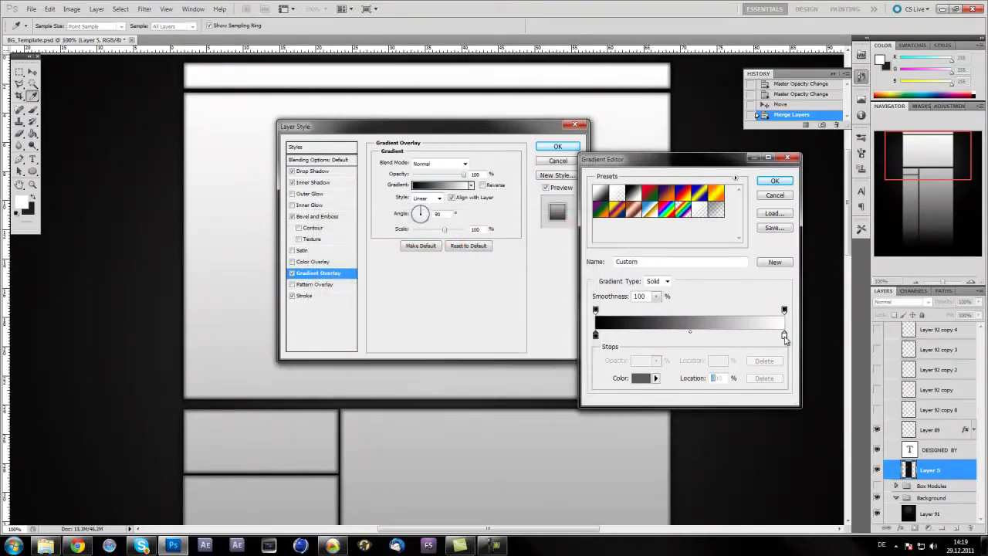
double_click(784, 336)
left_click(322, 366)
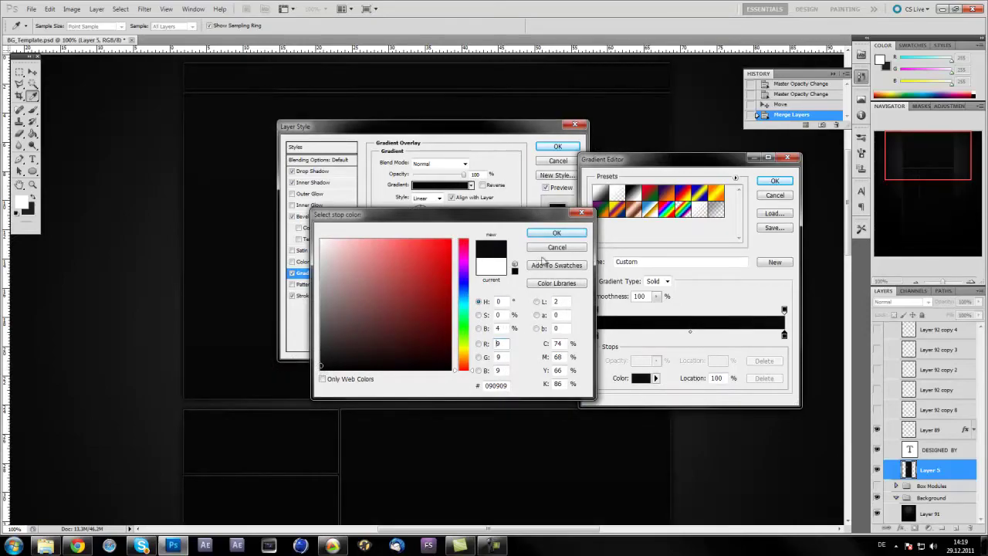
left_click(557, 232)
left_click(775, 180)
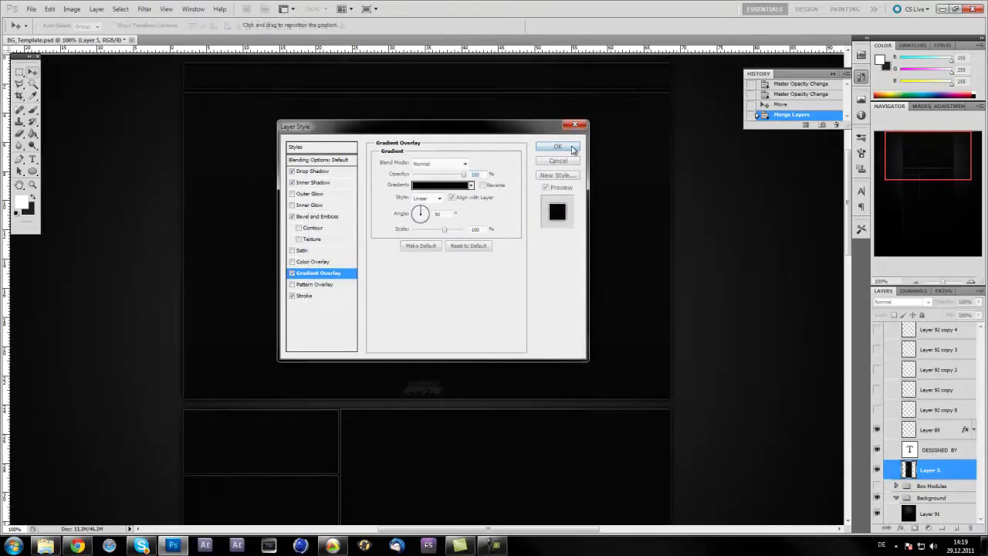
left_click(572, 148)
scroll(549, 363, "down", 3)
scroll(547, 355, "down", 2)
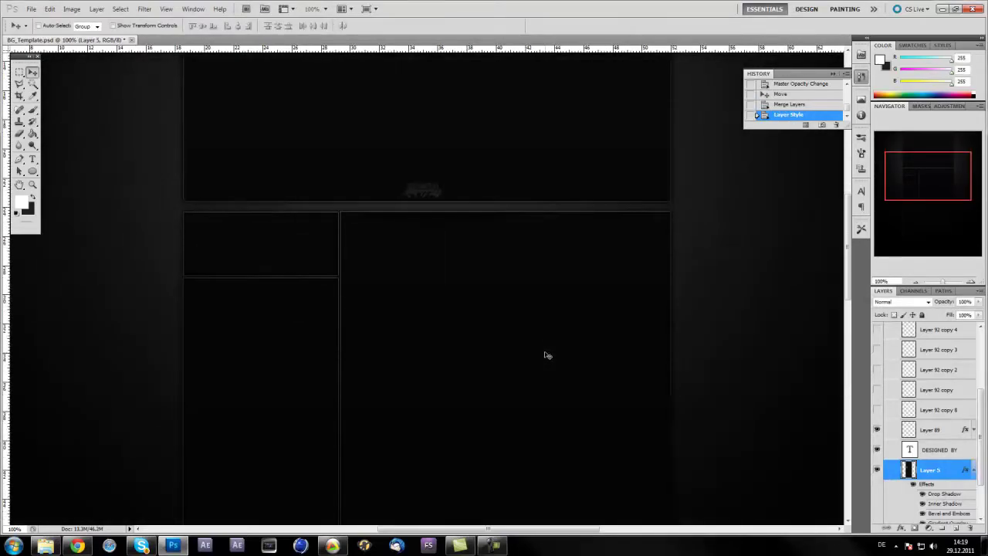
scroll(547, 355, "up", 7)
scroll(548, 356, "up", 2)
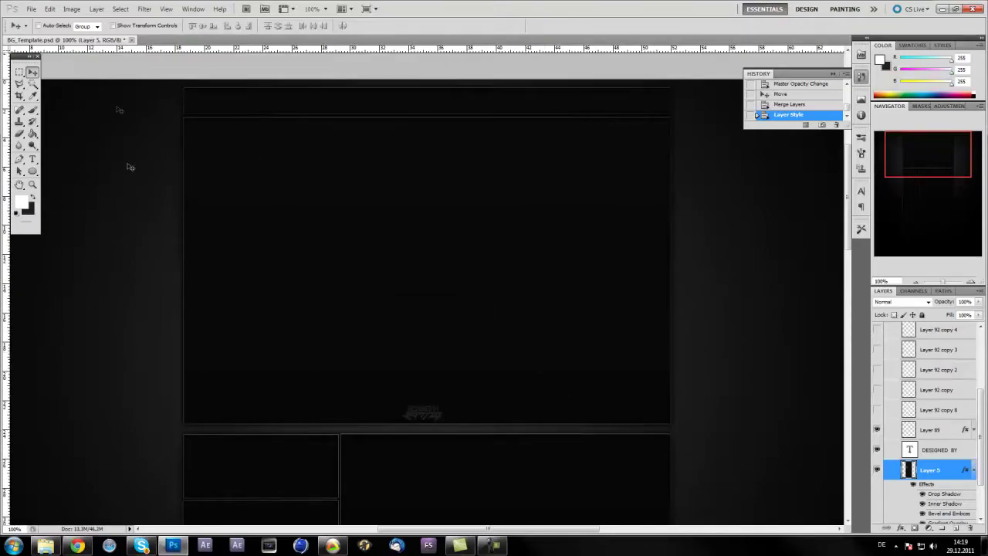
left_click(973, 471)
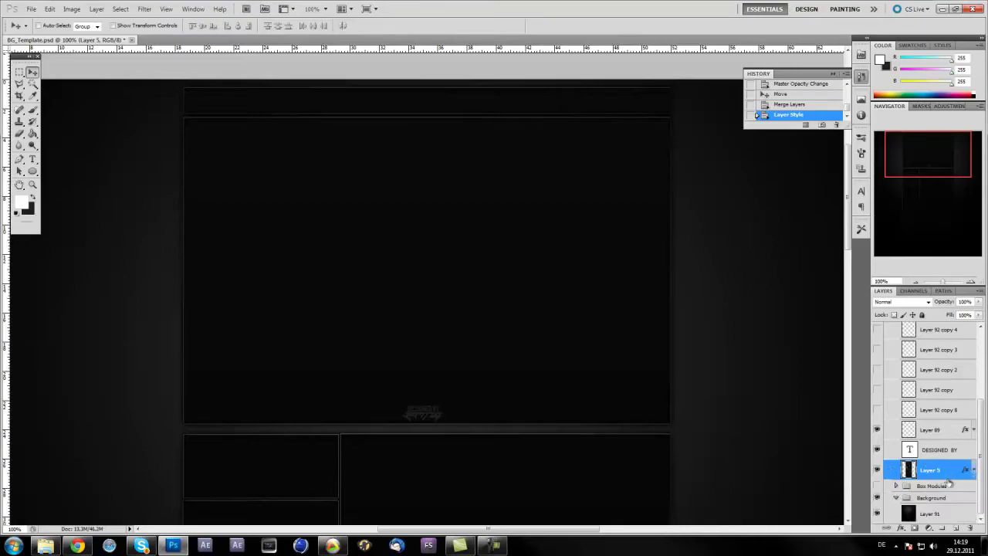
scroll(388, 320, "down", 3)
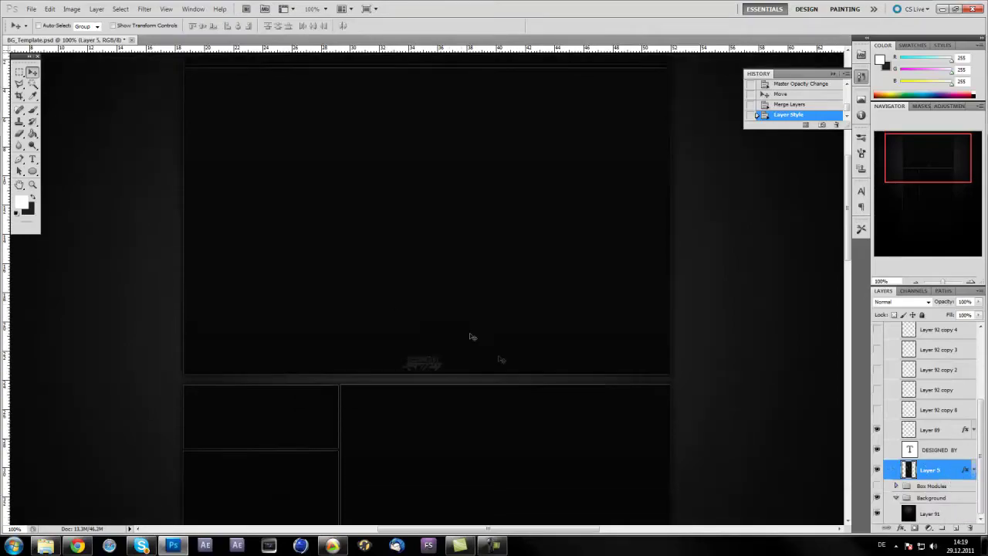
scroll(301, 341, "up", 2)
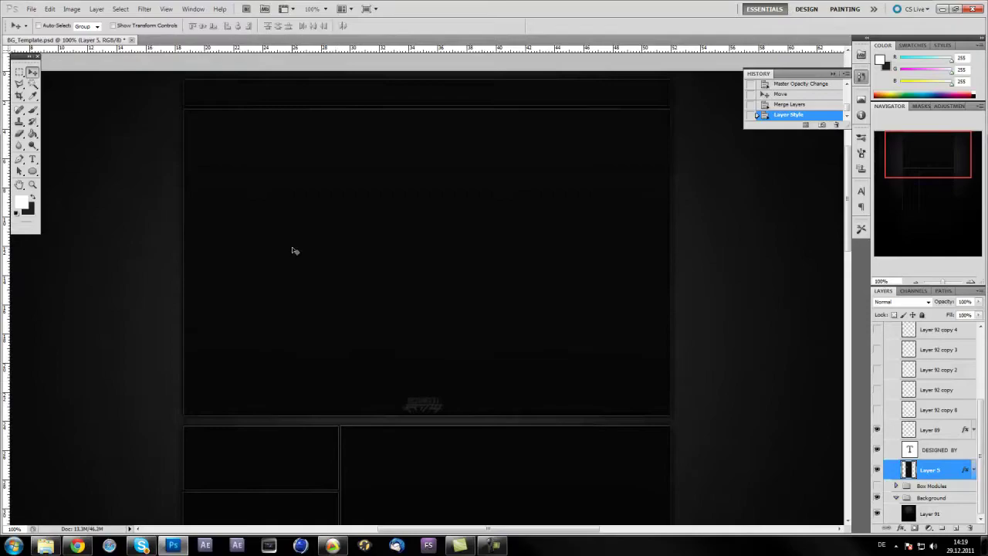
scroll(279, 434, "down", 3)
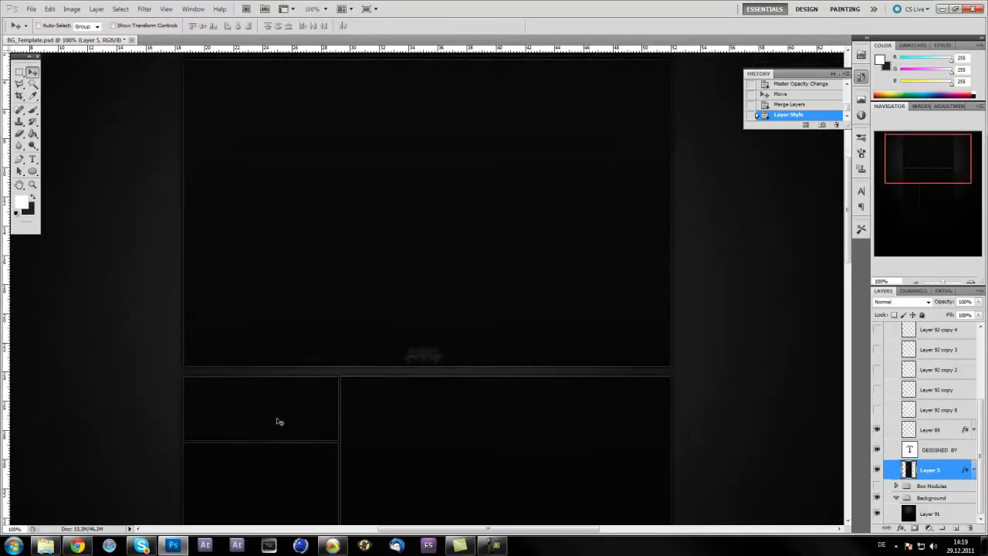
scroll(279, 421, "down", 3)
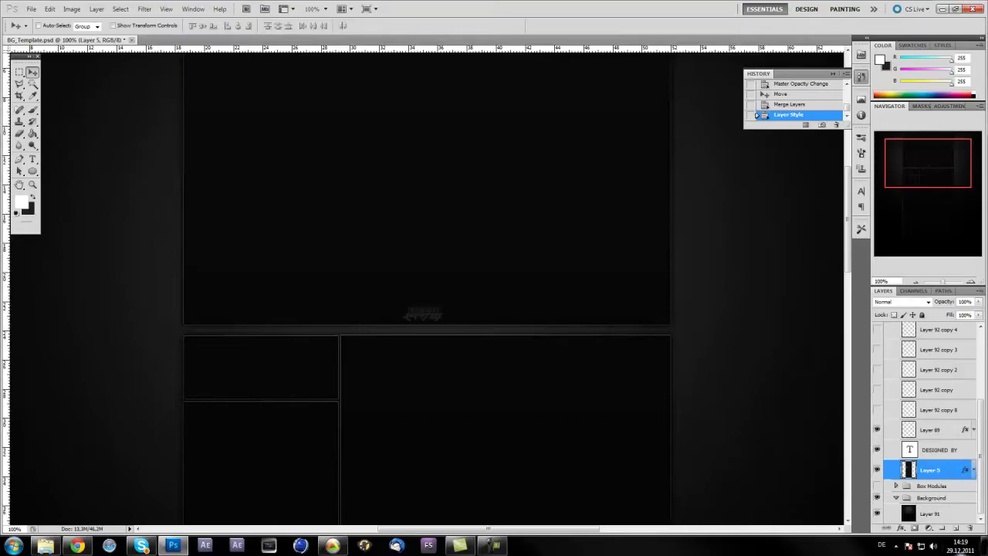
Create a new layer clipped to Layer 5 and set the brush to 400 px.
left_click(956, 528)
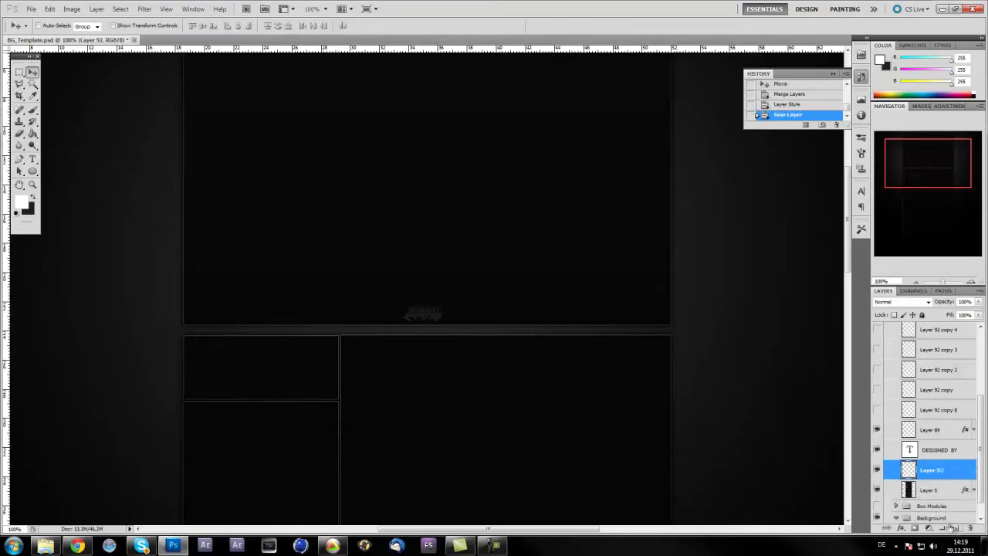
left_click(943, 480, "alt")
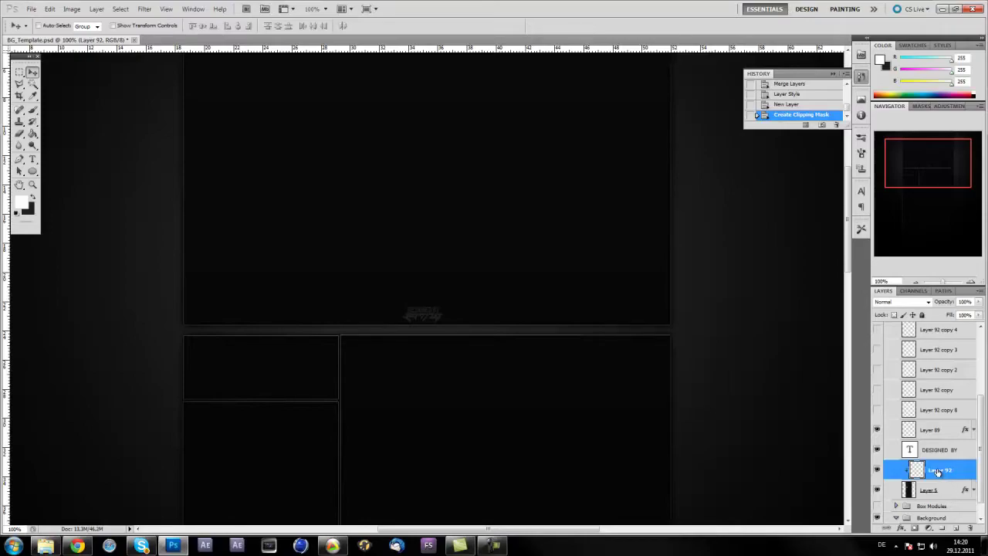
left_click(32, 110)
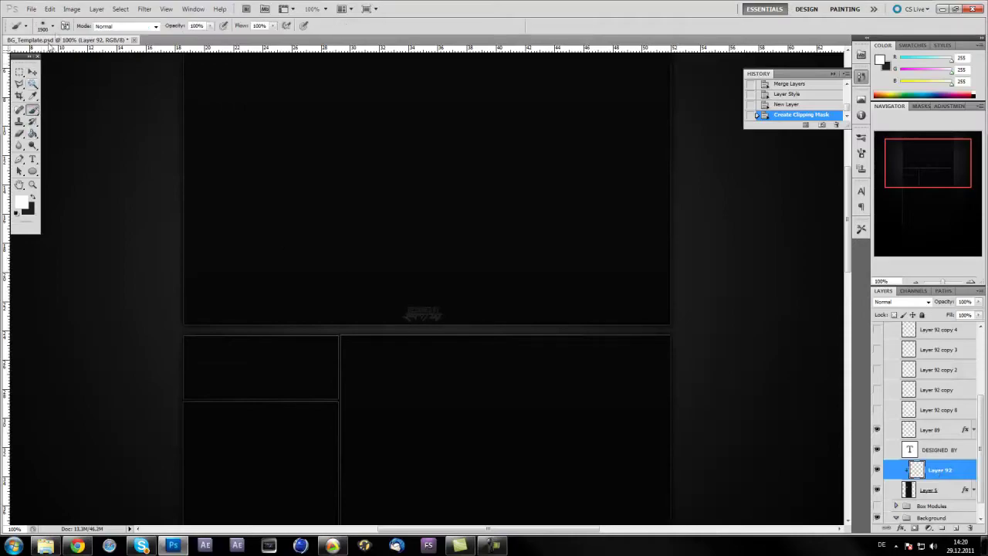
left_click(53, 26)
left_click_drag(114, 44, 82, 47)
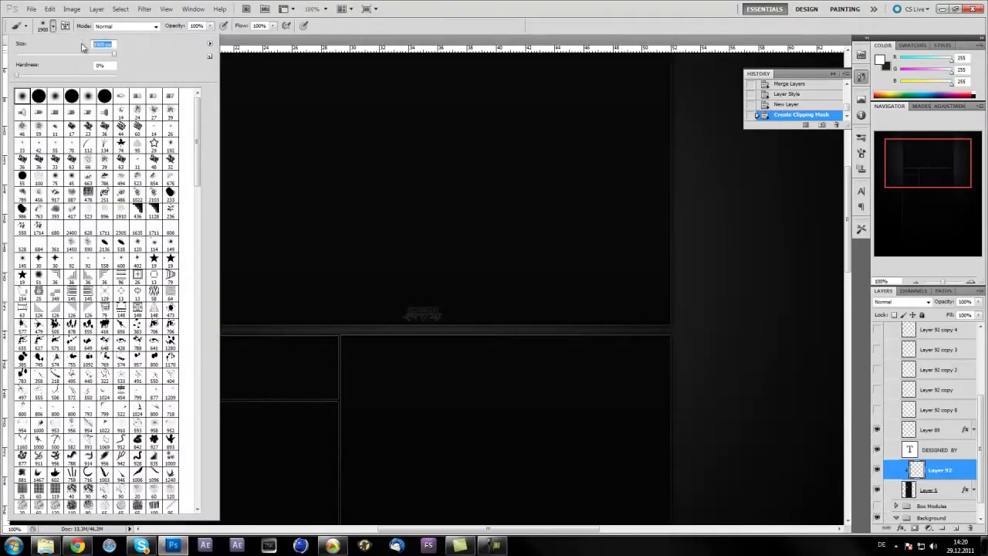
type("400")
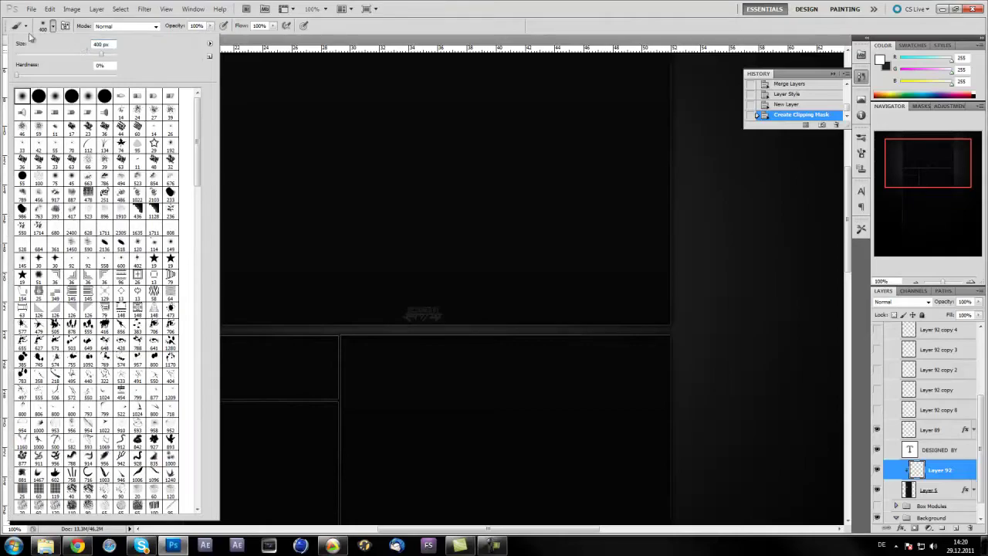
left_click(54, 27)
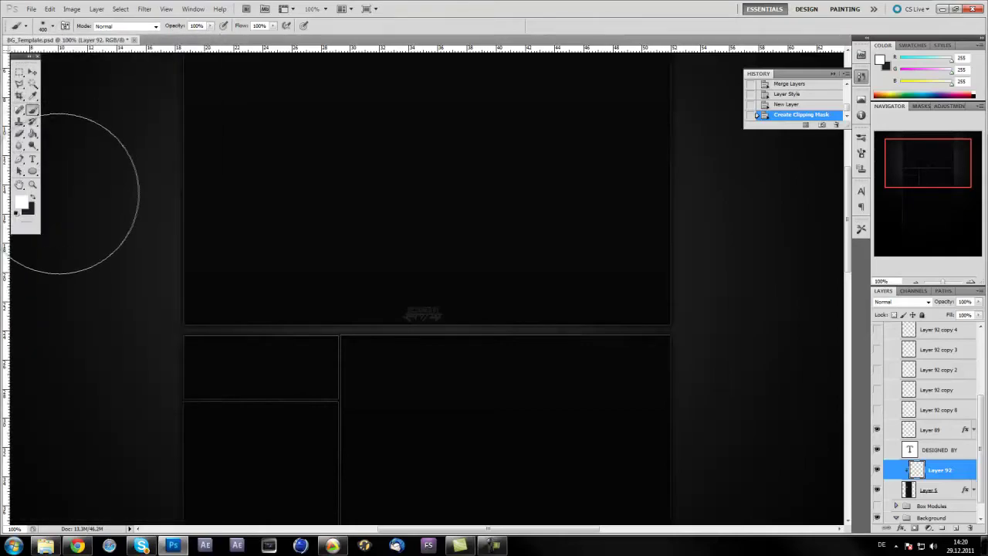
Paint a soft white spot near the top box's lower-left corner, then select Layer 5.
left_click(55, 25)
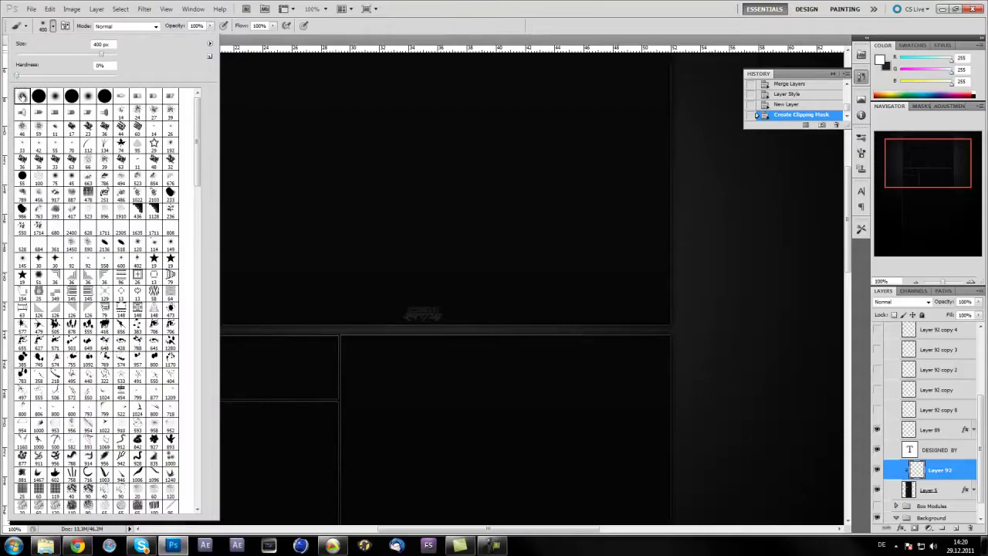
left_click(48, 27)
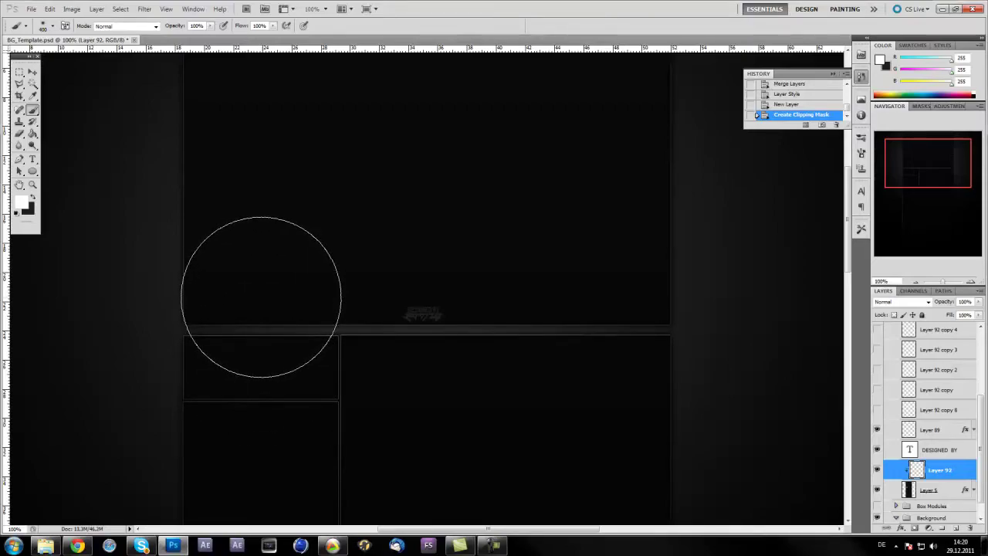
left_click(262, 295)
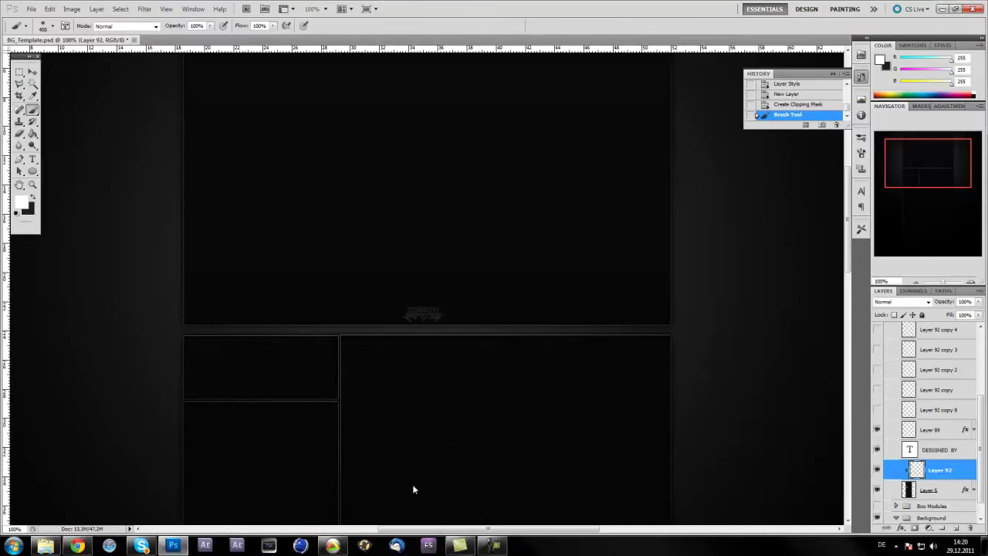
left_click(951, 491)
Uncheck Gradient Overlay in Layer 5's Layer Style and confirm the change.
double_click(951, 491)
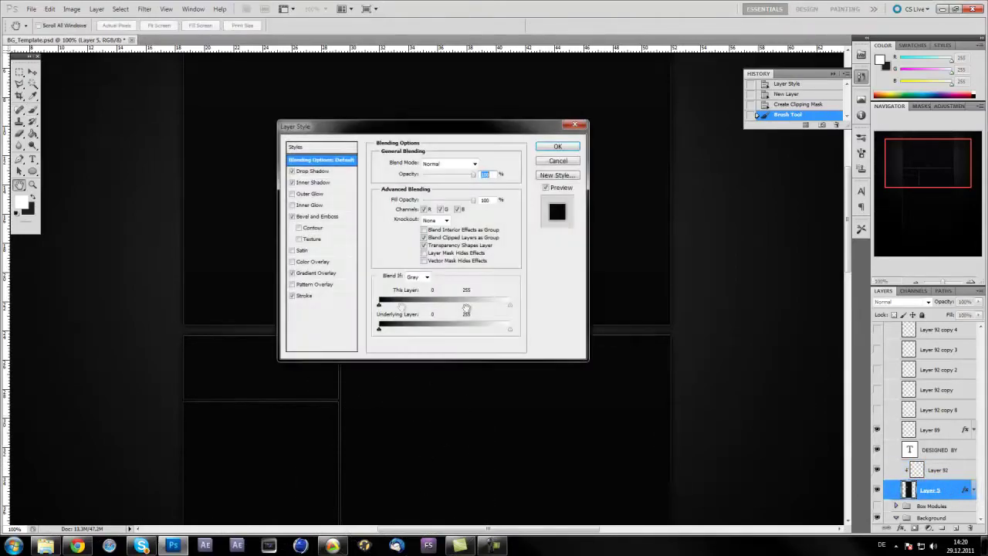
left_click(326, 274)
left_click(293, 274)
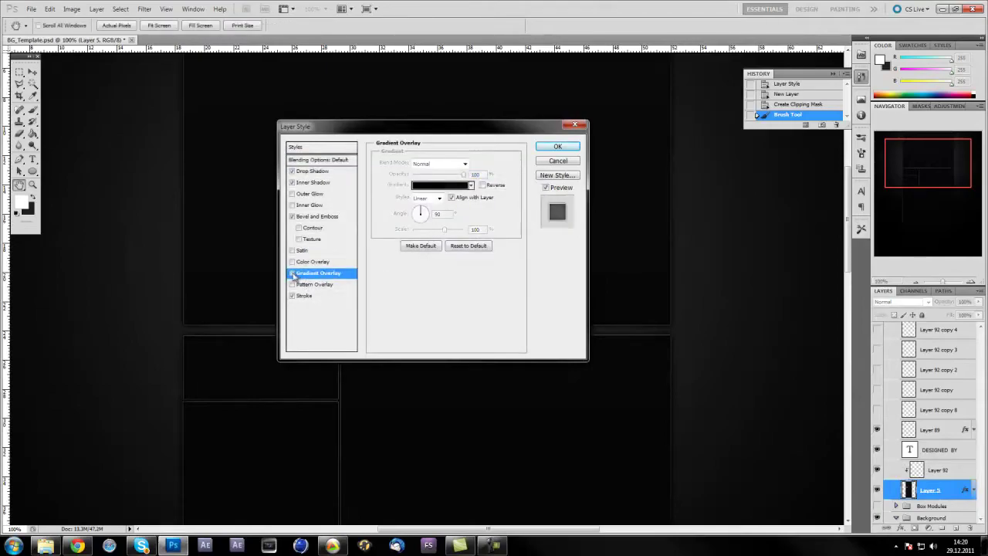
left_click(557, 147)
left_click(18, 72)
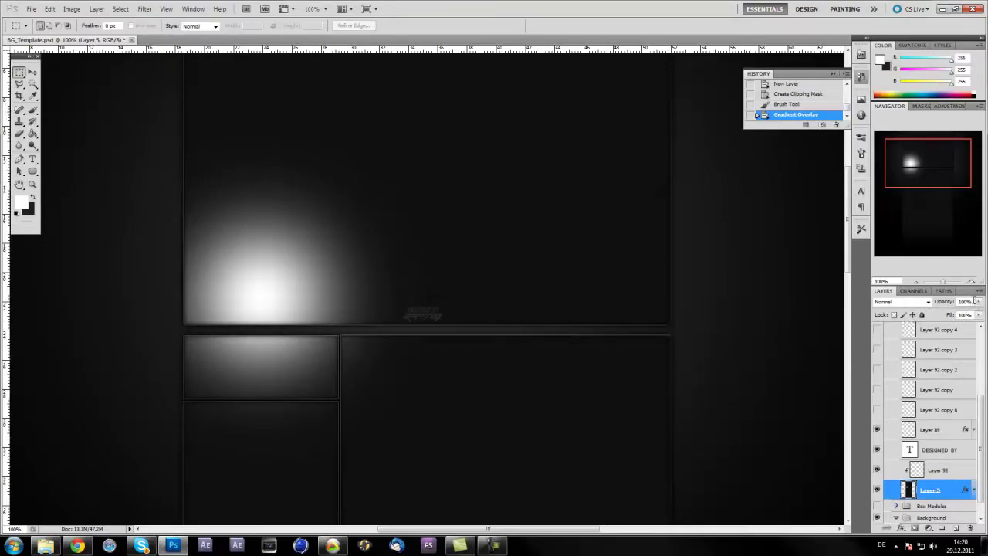
Undo an accidental 20% opacity on Layer 5 and set Layer 92 to 20% opacity.
type("20")
key("Return")
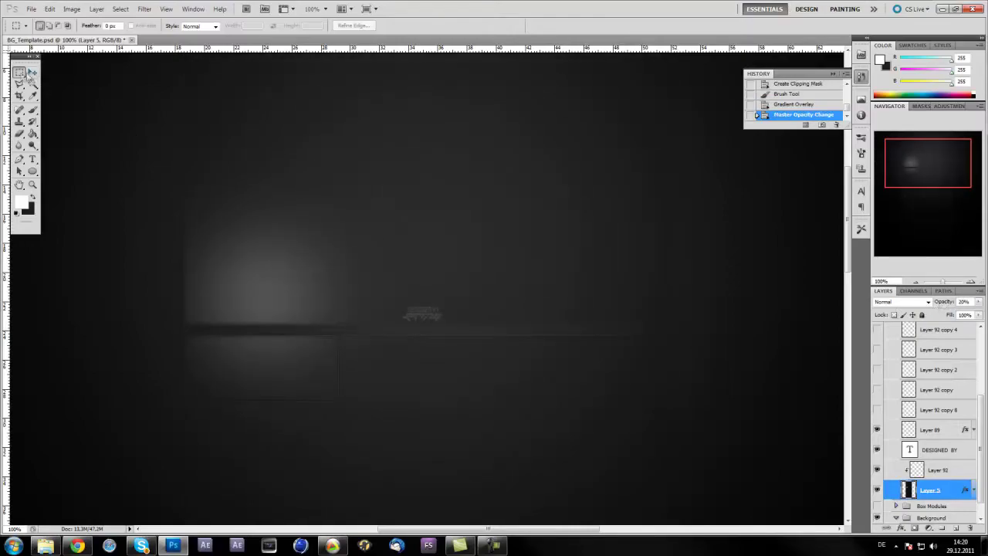
left_click(916, 283)
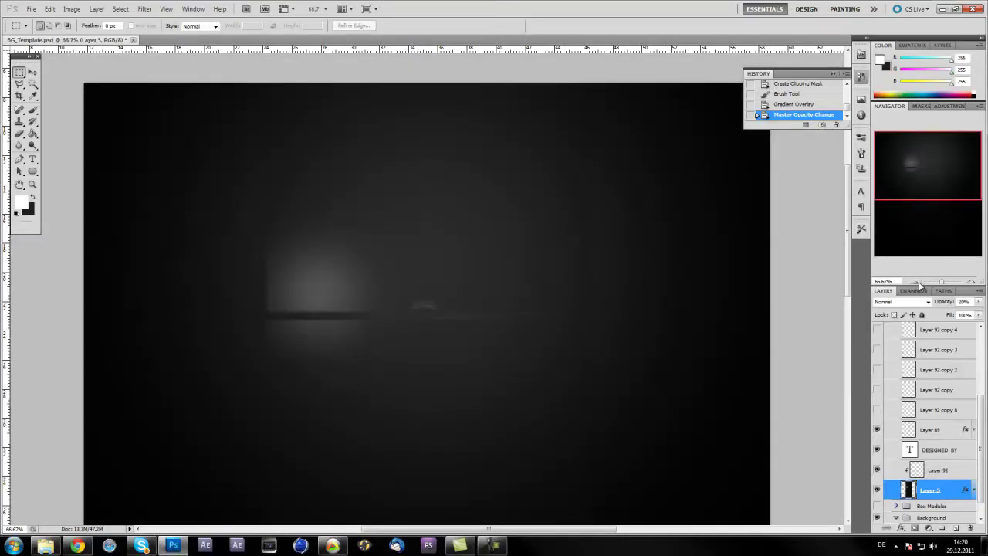
key("ctrl+z")
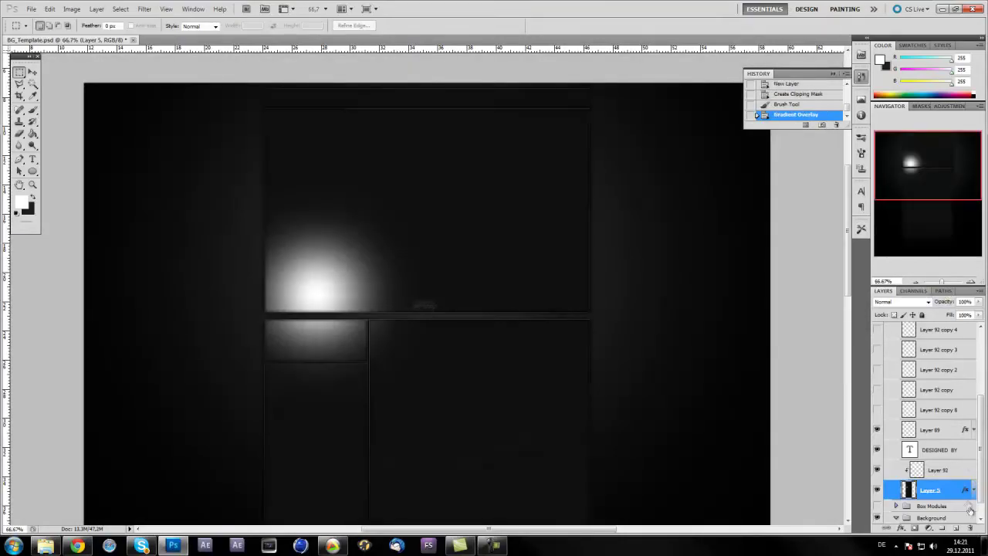
left_click(956, 471)
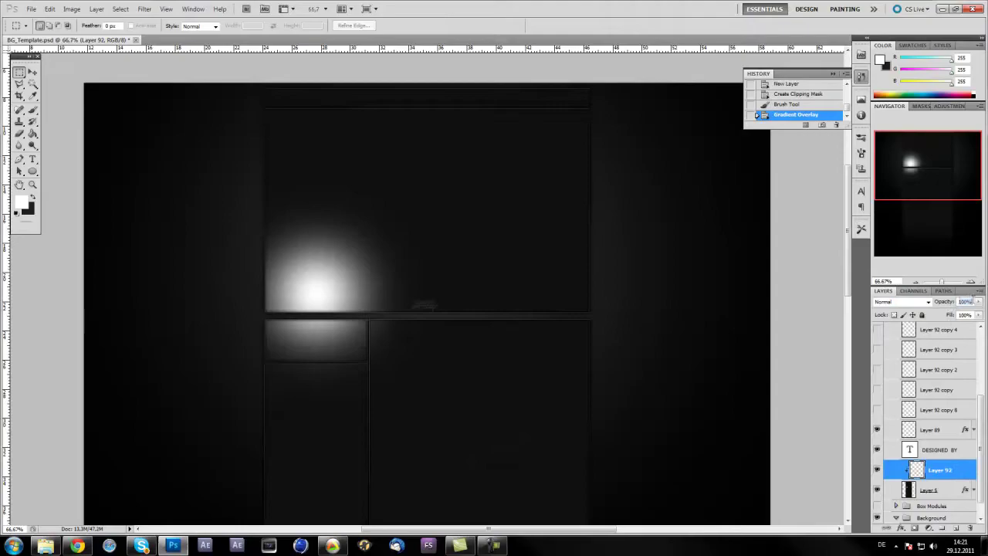
double_click(941, 471)
type("20")
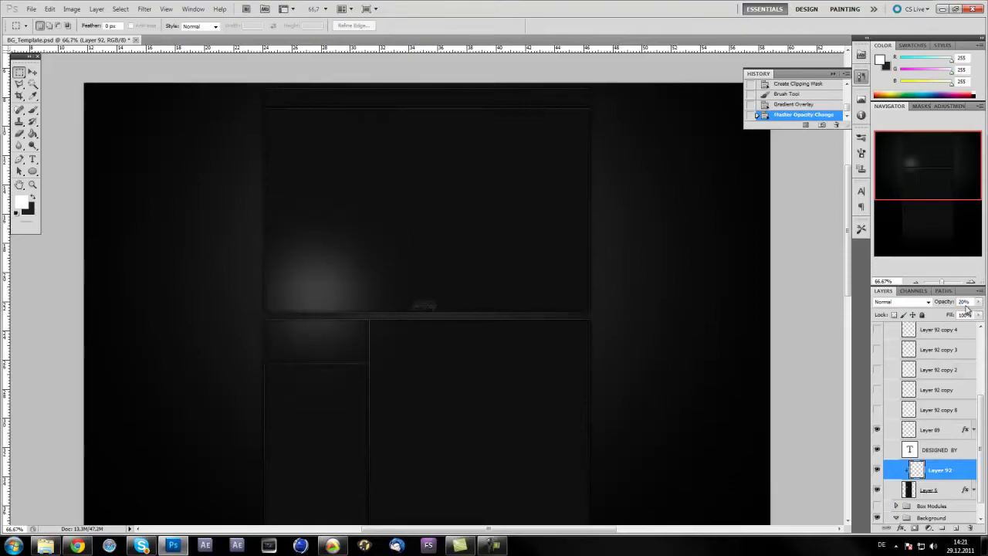
key("Return")
Delete the glow covering the large top box, leaving it only on the left box.
left_click_drag(269, 231, 529, 315)
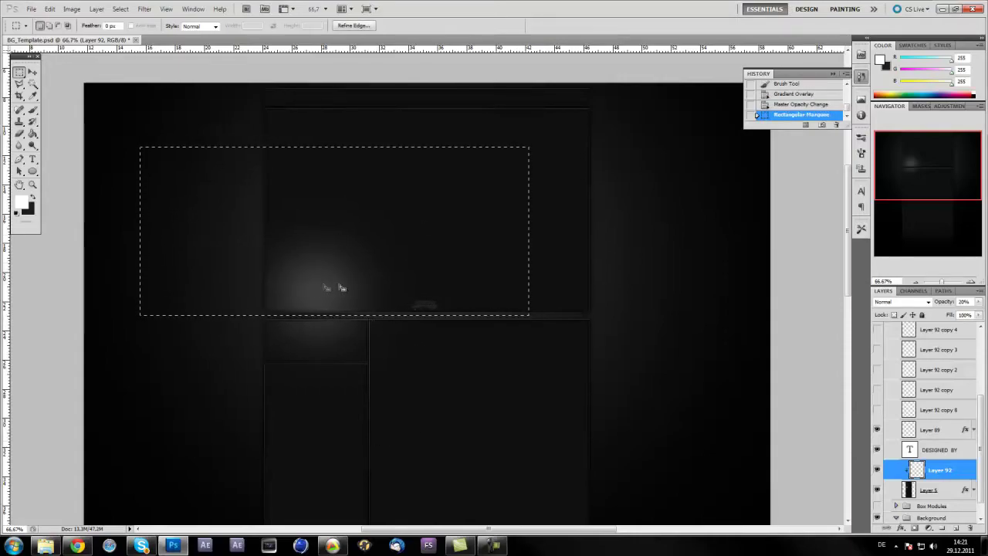
key("Delete")
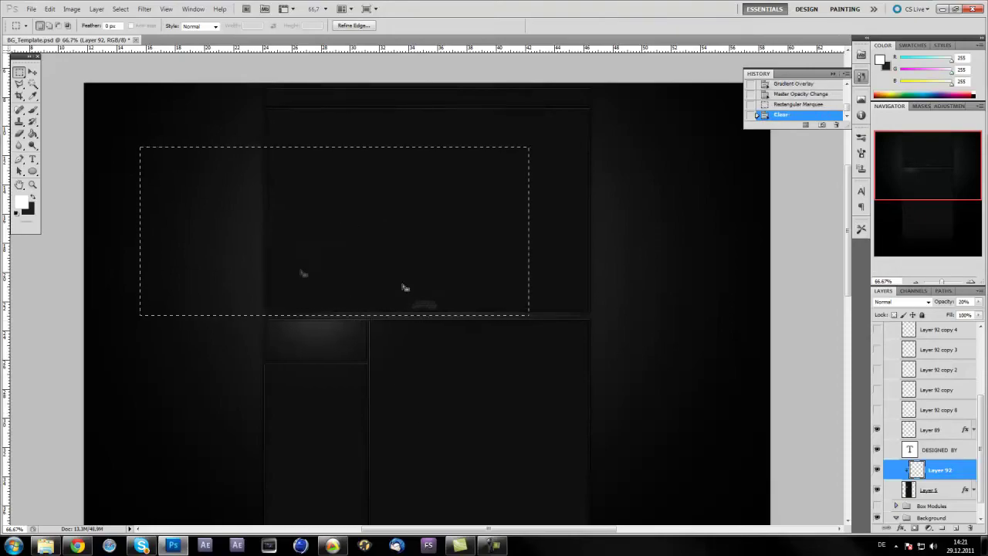
left_click(320, 343)
left_click_drag(487, 470, 368, 311)
left_click(368, 311)
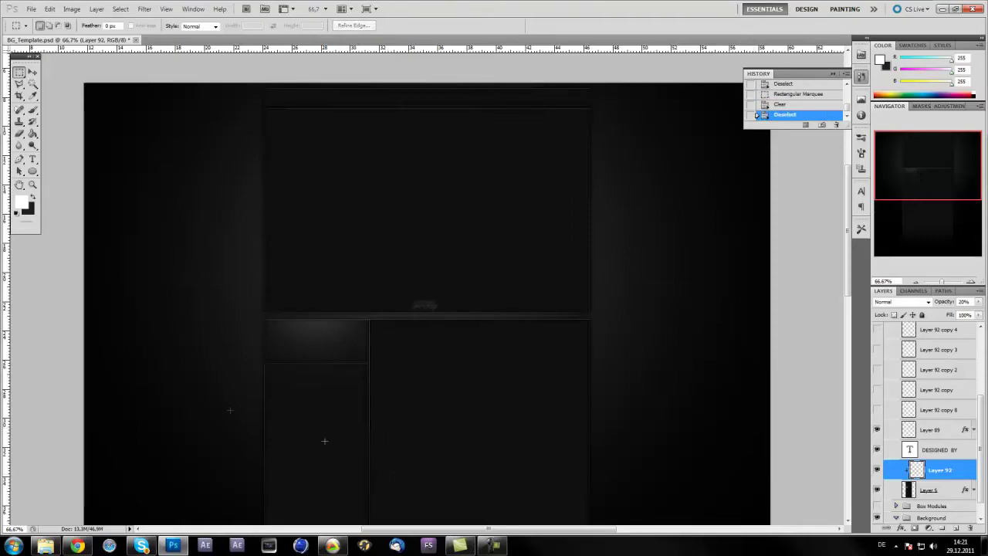
left_click_drag(398, 477, 221, 363)
left_click(220, 364)
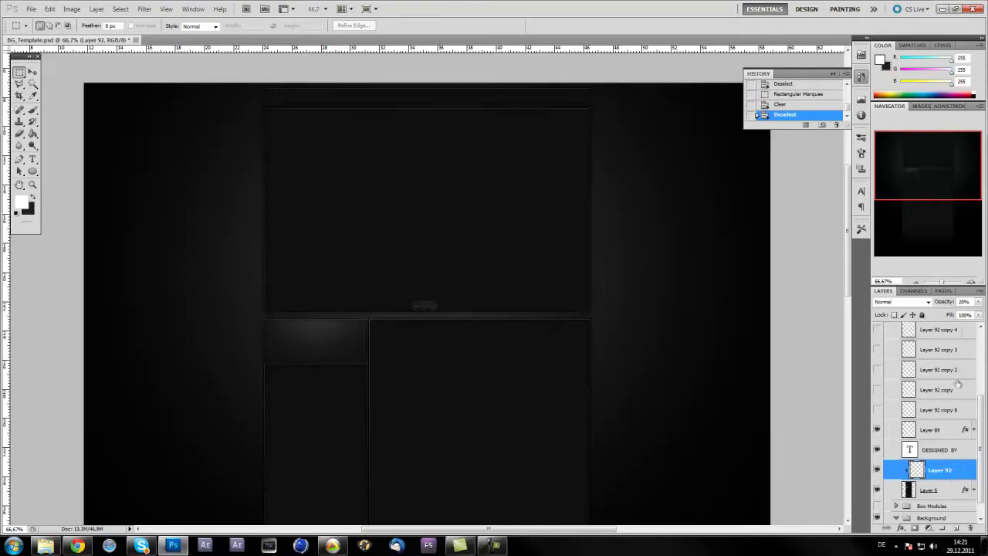
Lower Layer 92's opacity to 10%.
left_click(952, 302)
type("15")
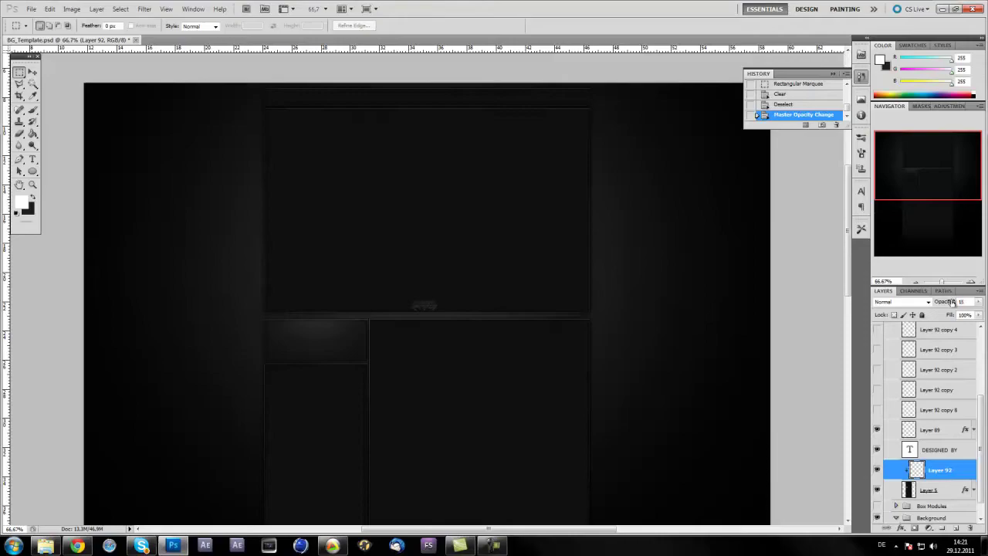
type("10")
key("BackSpace")
key("BackSpace")
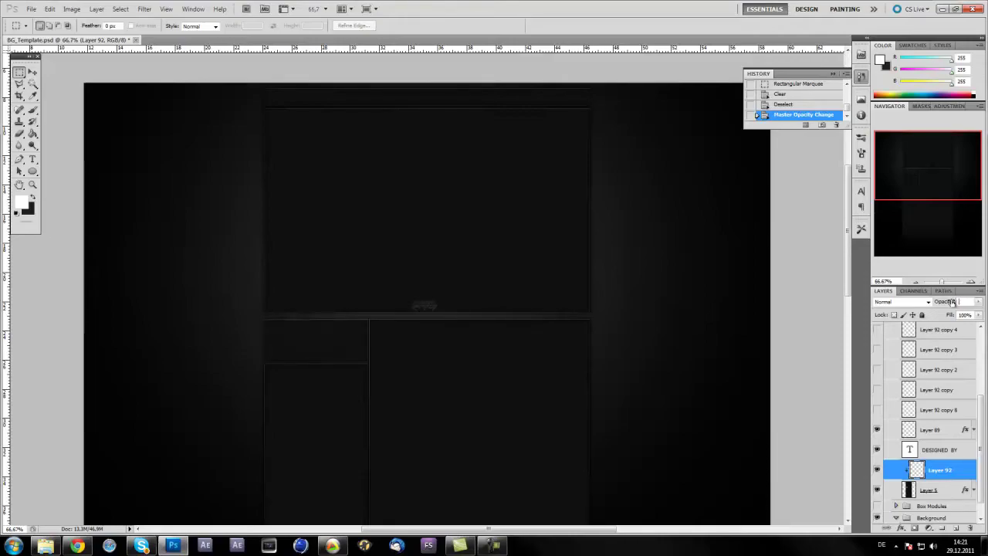
type("20")
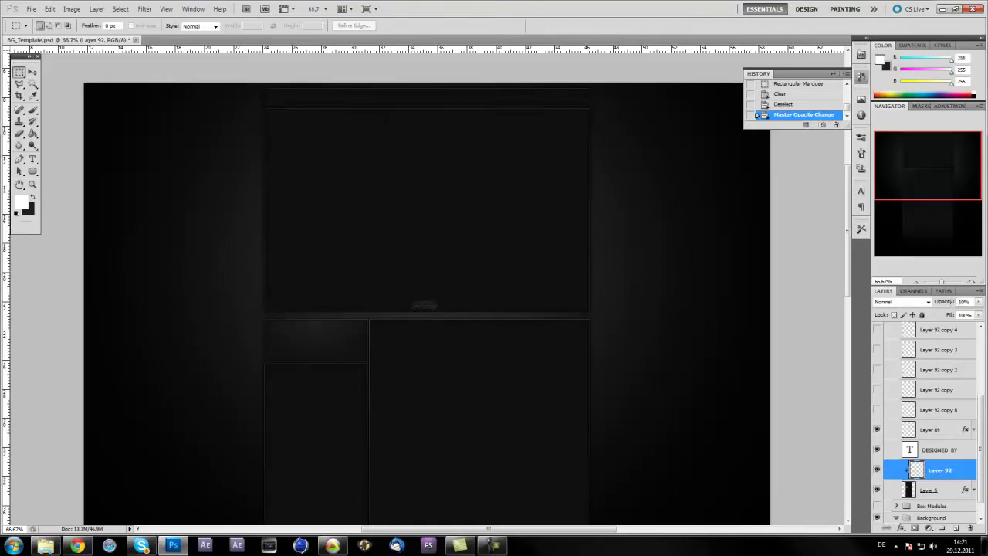
At 100% zoom, add a new layer clipped to the box and paint a soft white brush dab.
left_click(971, 283)
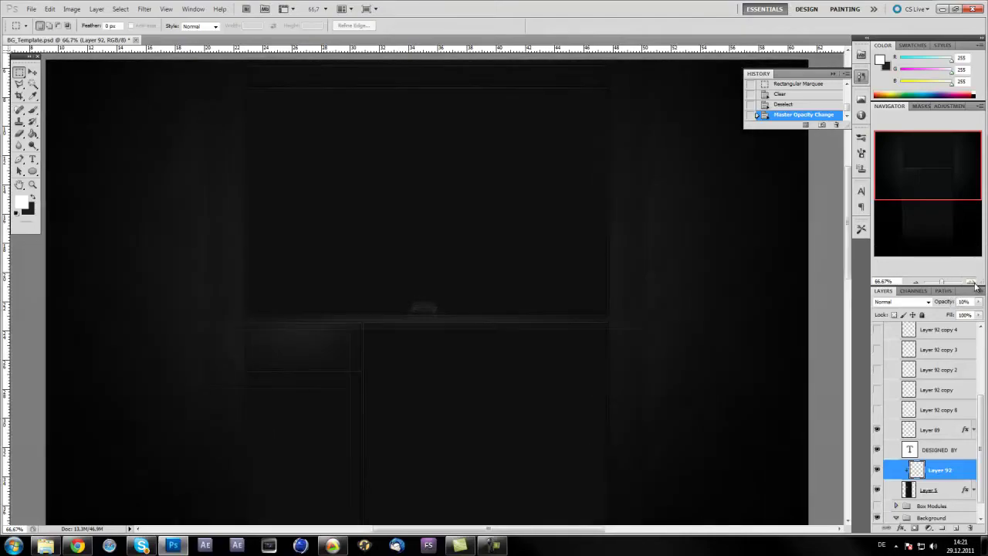
scroll(639, 481, "down", 5)
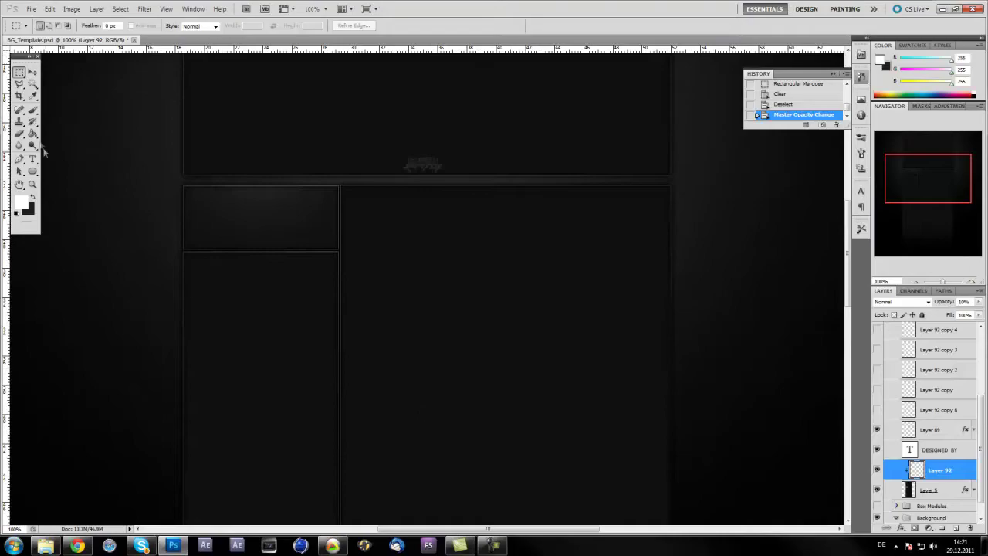
left_click(33, 111)
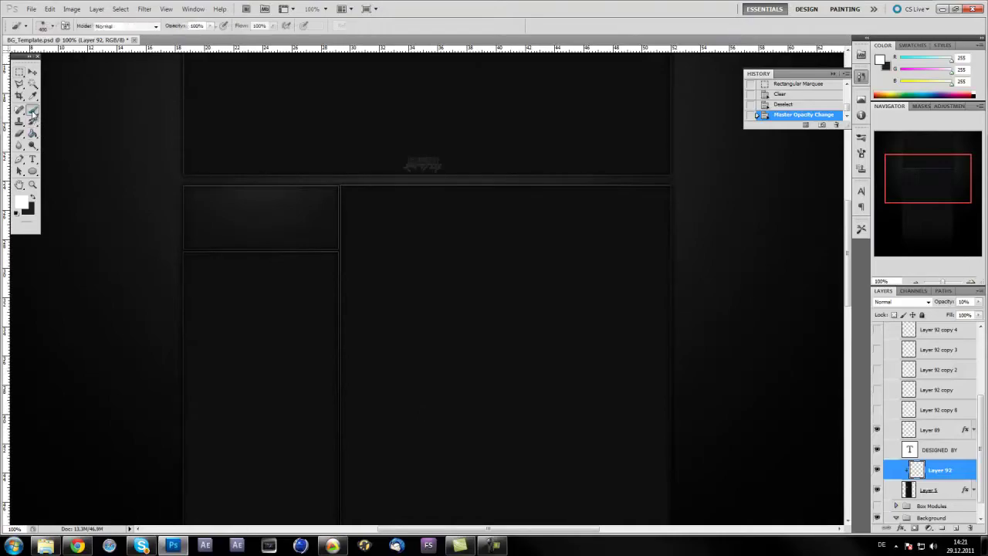
left_click(955, 528)
left_click(940, 480, "alt")
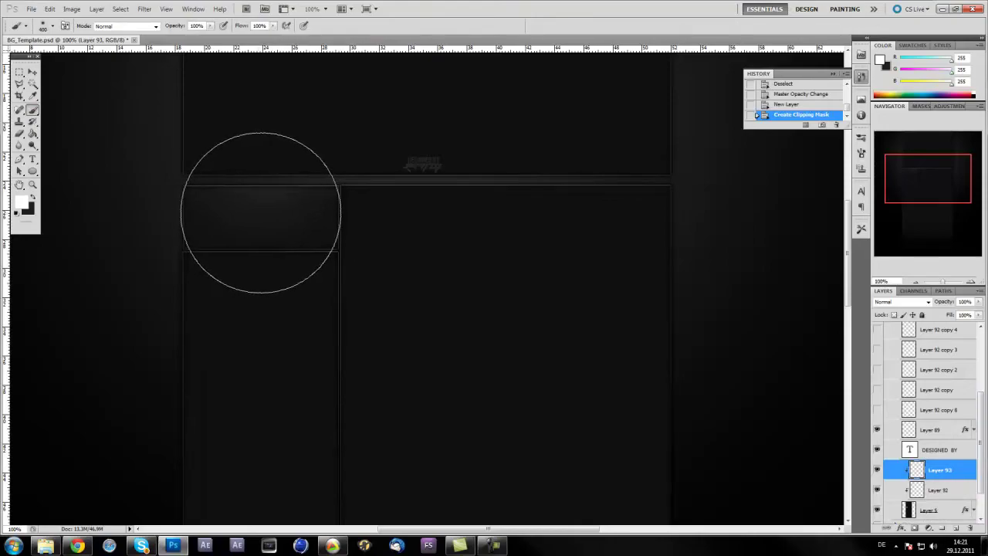
left_click(262, 212)
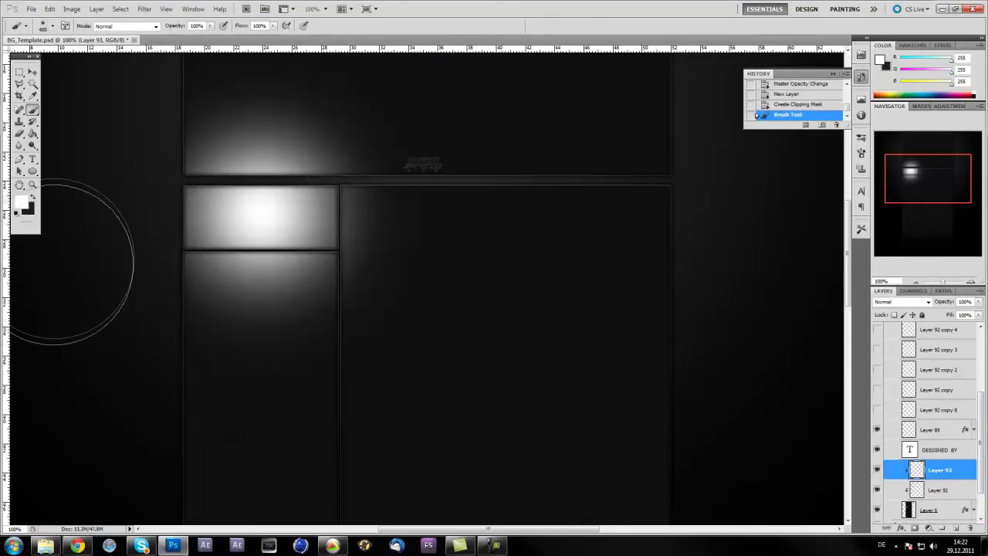
Delete the excess glow outside the tall left box and set the layer opacity to 10%.
left_click(19, 75)
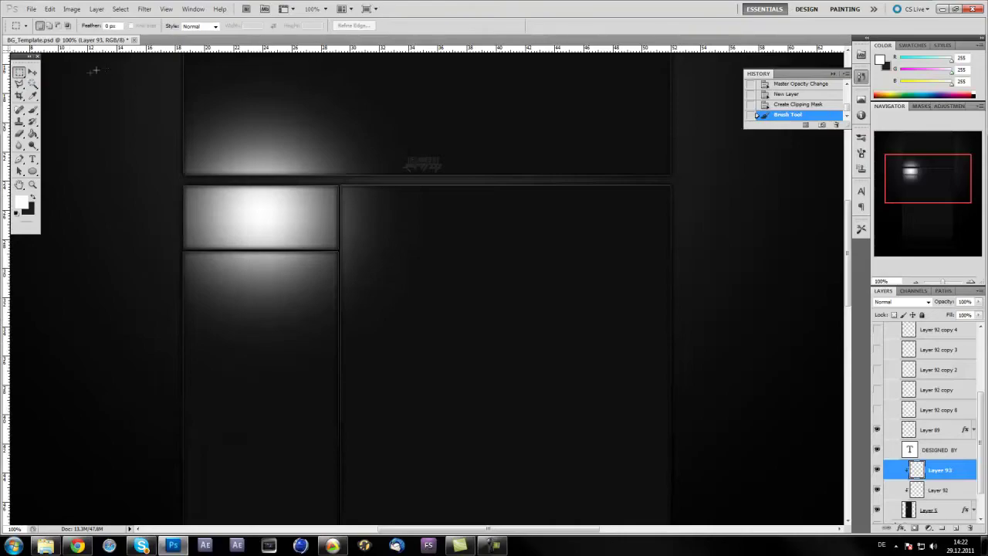
left_click_drag(88, 72, 489, 250)
key("Delete")
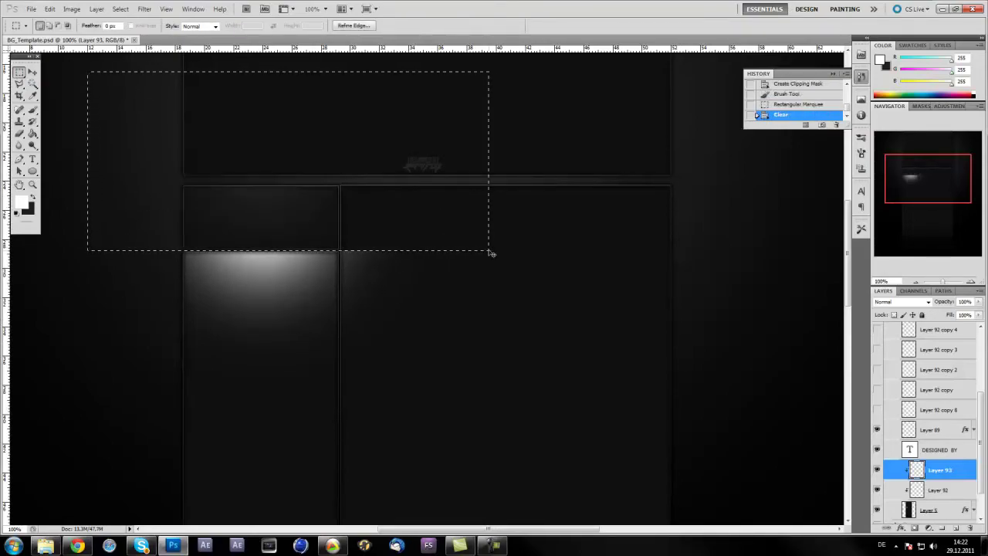
key("ctrl+d")
left_click_drag(352, 256, 338, 210)
key("Delete")
key("ctrl+d")
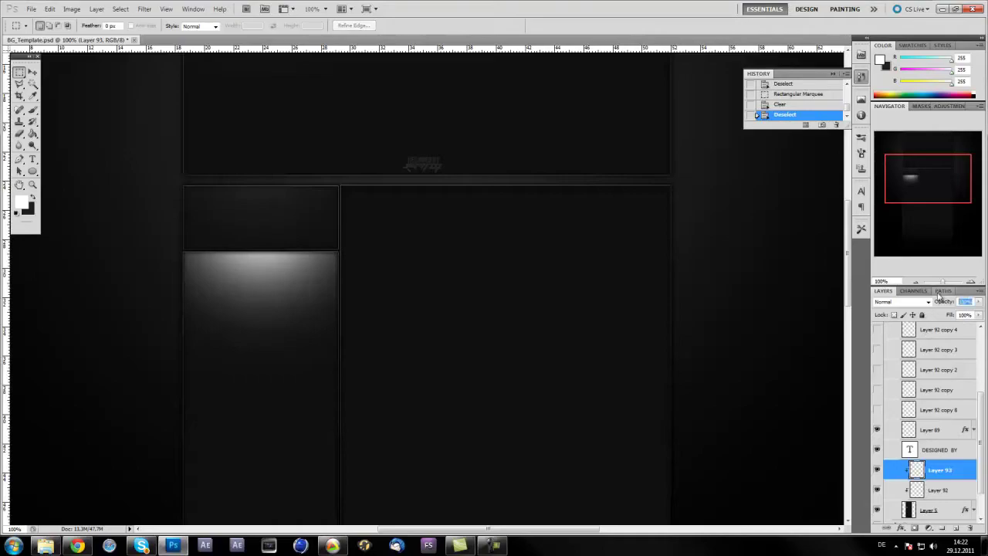
key("1")
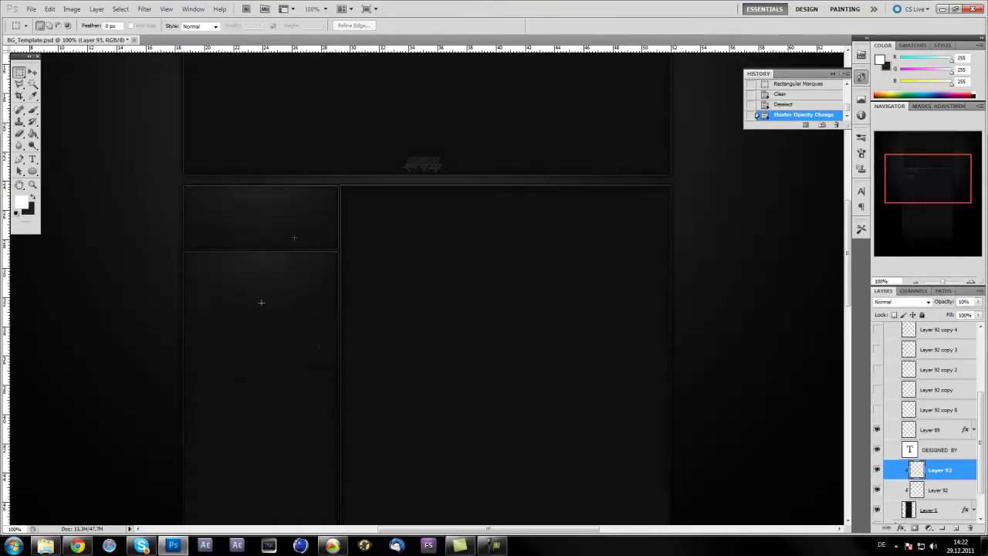
Zoom out to 66.7% and enlarge the soft brush to 800 px.
scroll(371, 336, "up", 3)
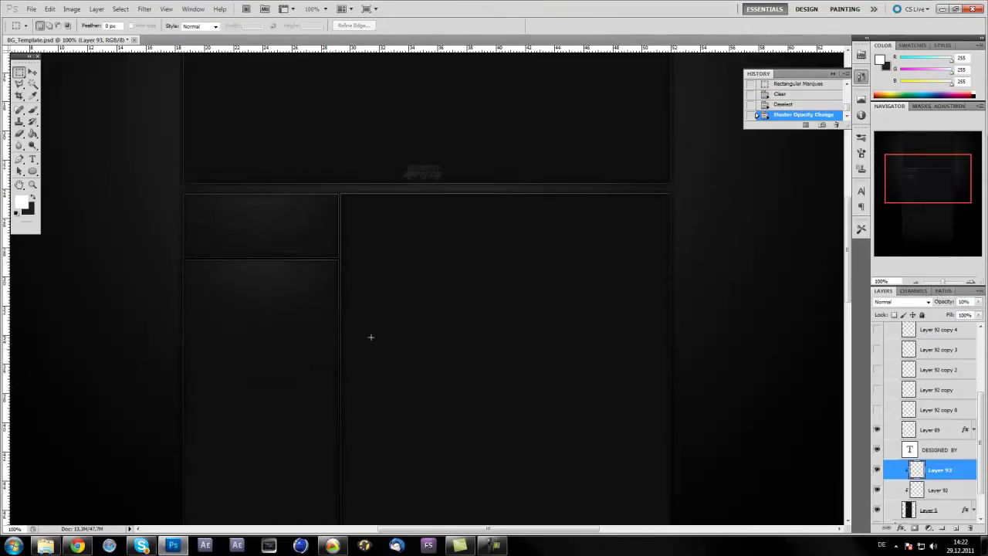
left_click(916, 282)
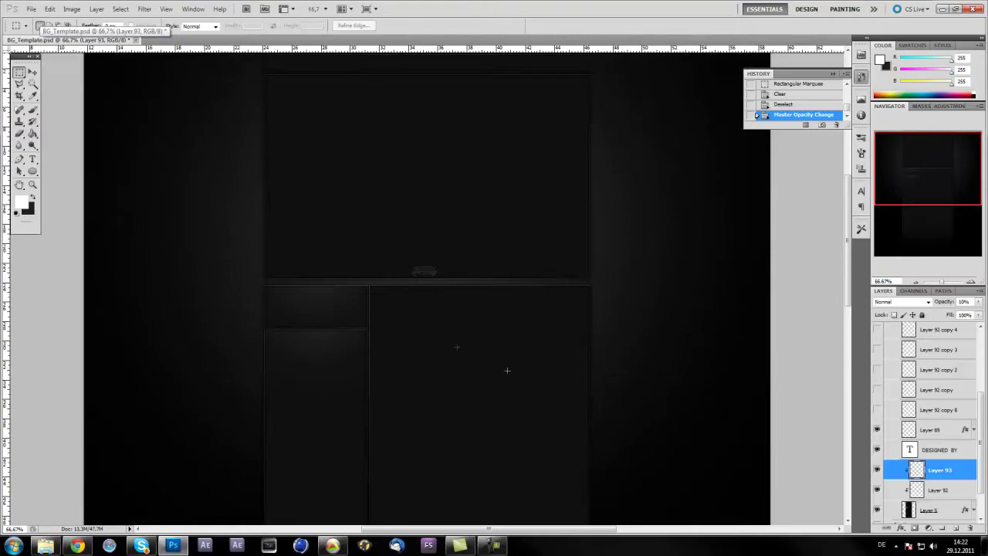
left_click(33, 109)
left_click(53, 27)
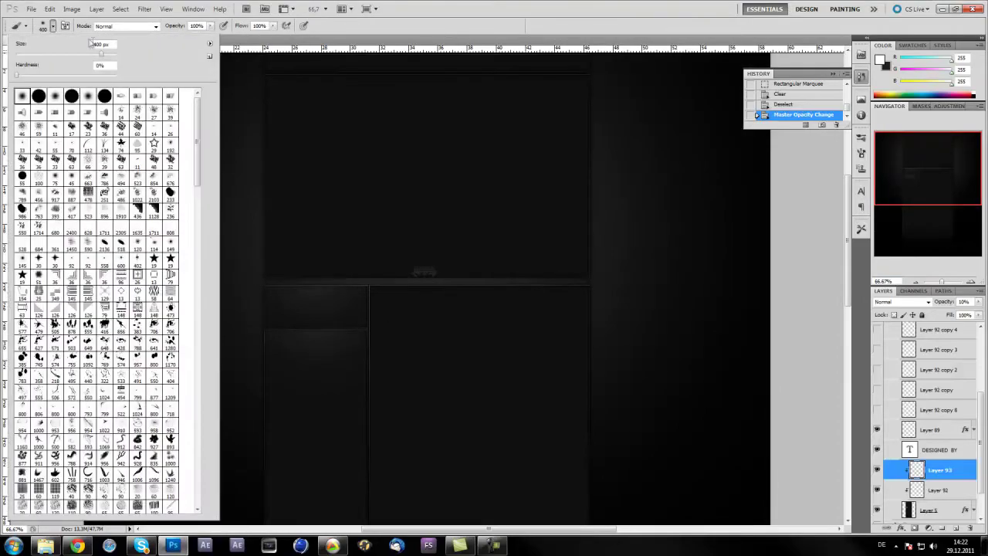
key("bracketright")
key("bracketright")
key("bracketright")
key("bracketright")
key("Return")
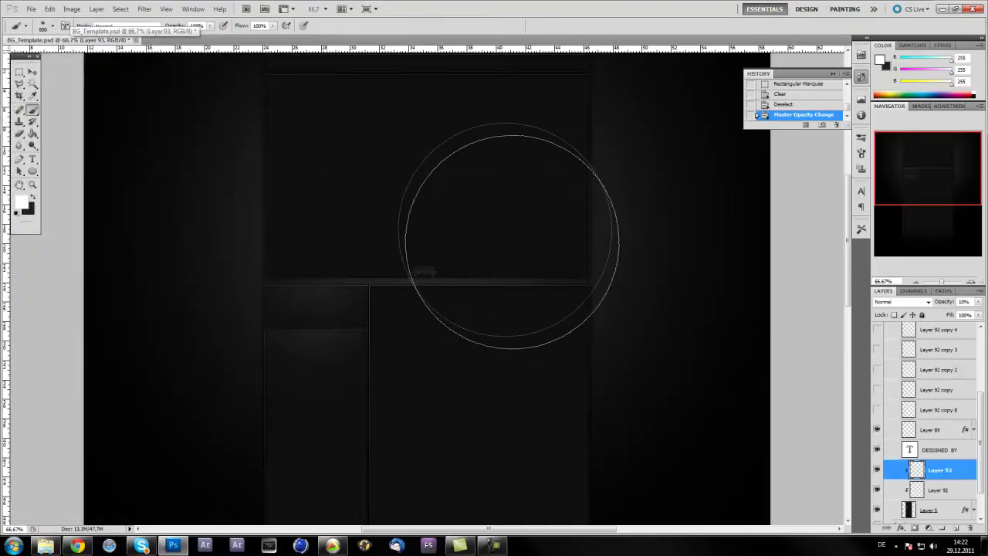
On a new clipped layer, paint a large soft white glow and delete the part over the header box.
left_click(956, 528)
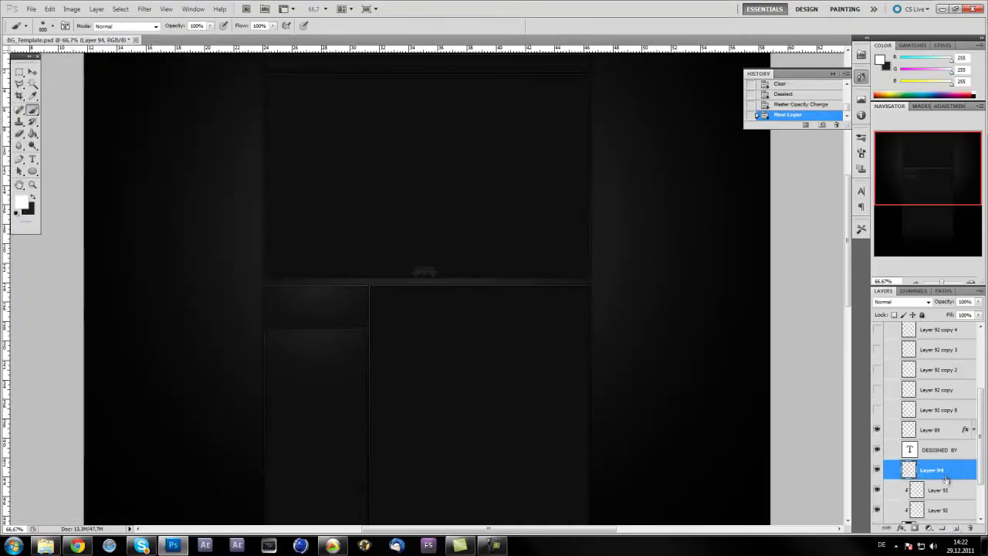
left_click(950, 480, "alt")
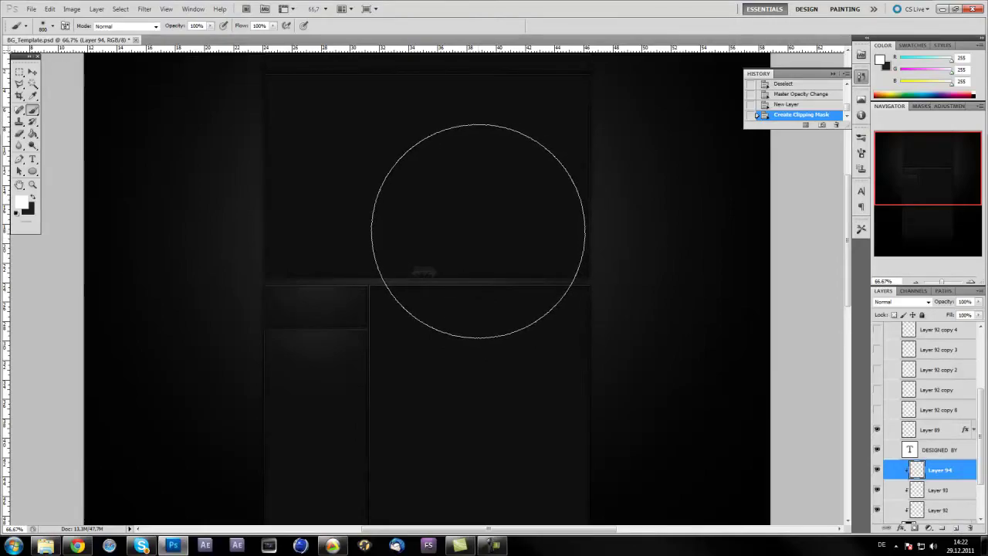
left_click(478, 226)
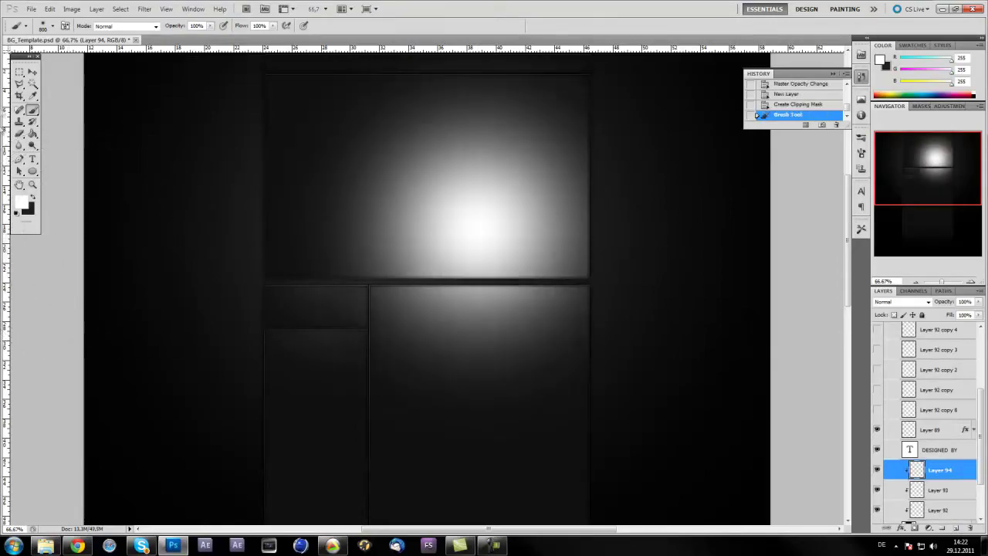
left_click(20, 73)
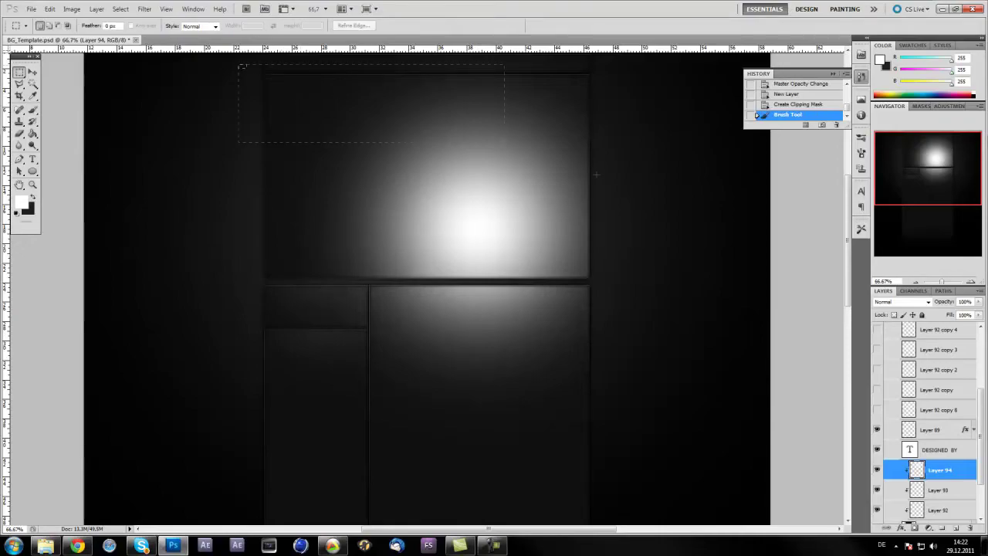
left_click_drag(596, 174, 684, 282)
key("Delete")
key("ctrl+d")
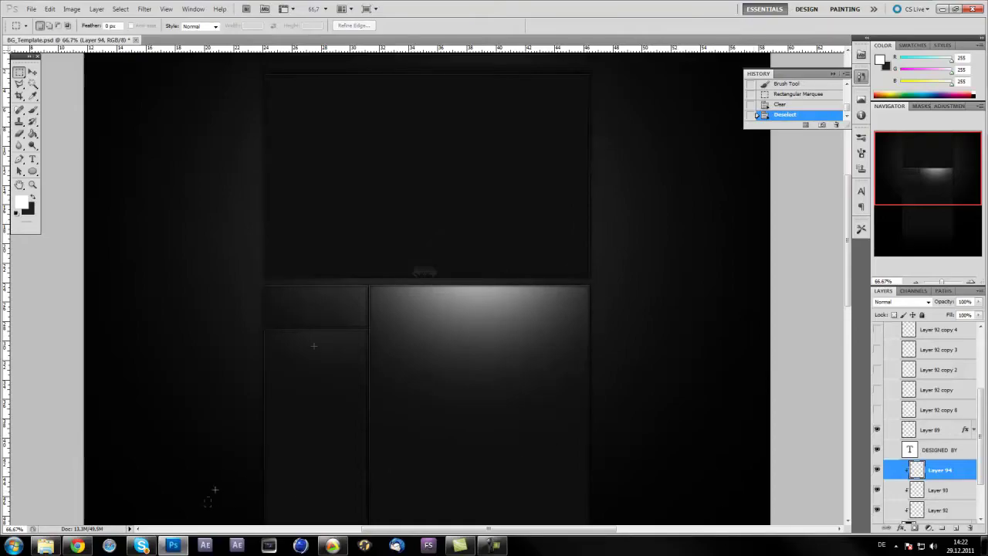
Clean up the leftover glow in the top strip and set the glow layer to 10% opacity.
left_click_drag(204, 507, 370, 227)
left_click(425, 254)
scroll(410, 251, "up", 2)
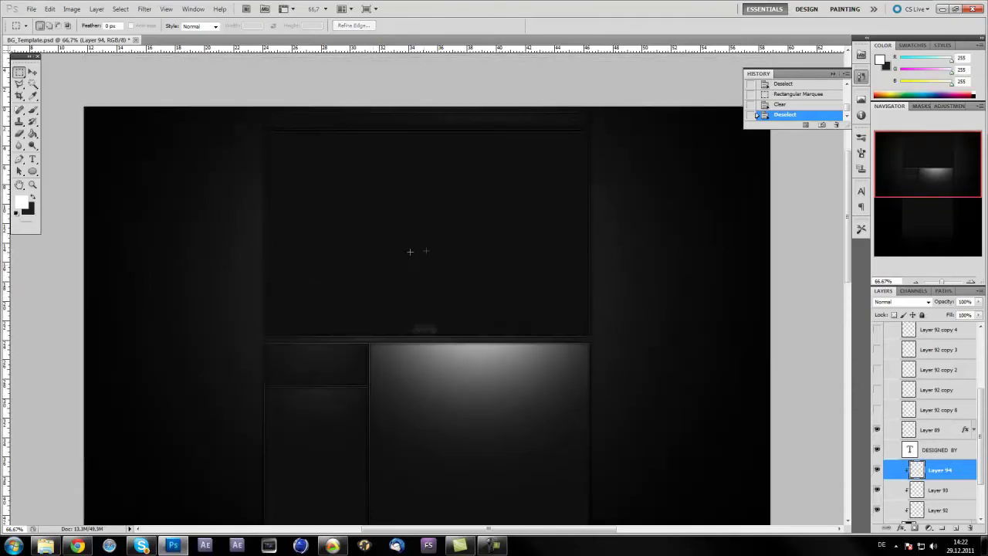
scroll(410, 251, "up", 1)
left_click(199, 67)
key("ctrl+z")
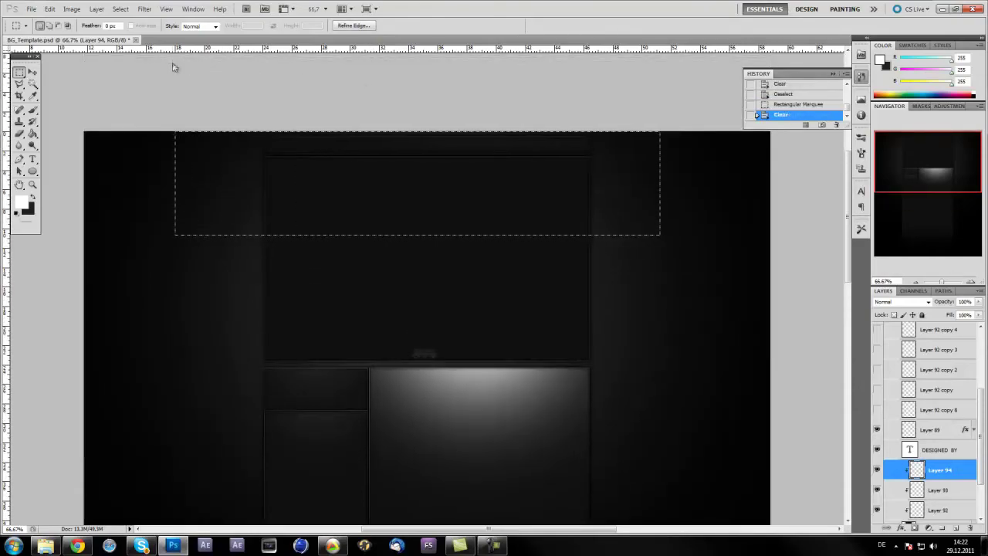
left_click(172, 64)
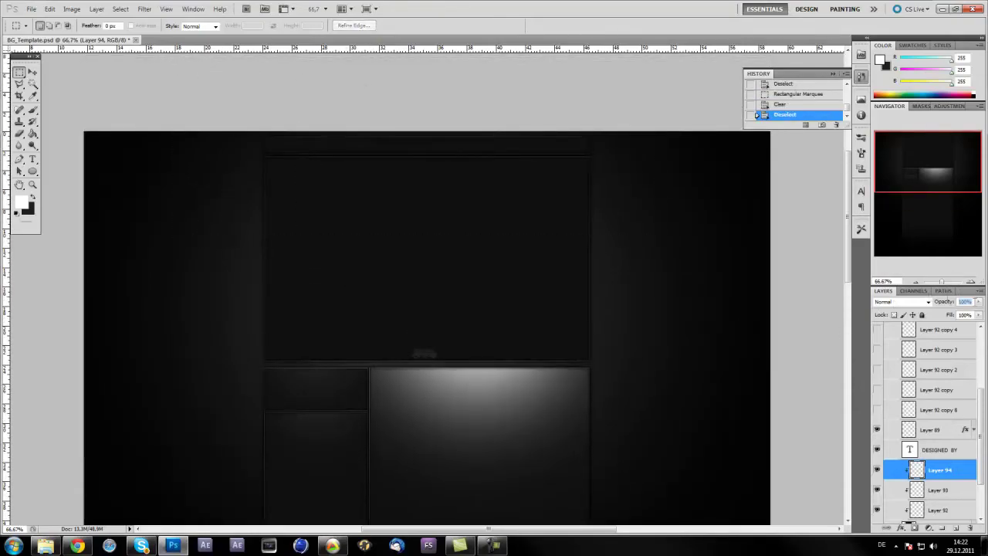
type("10")
key("Return")
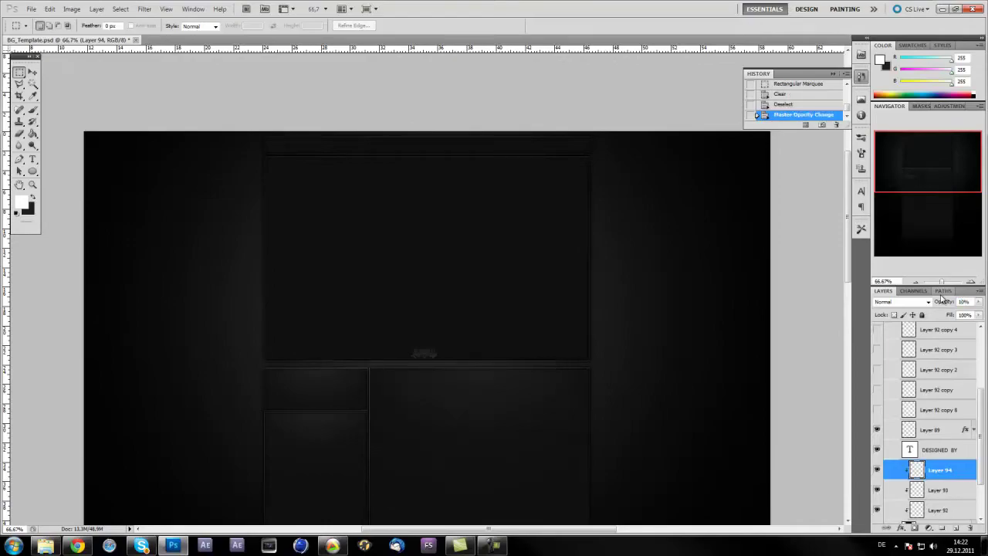
Add another clipped layer and paint a 1200 px soft white glow atop the header box.
scroll(425, 408, "up", 3)
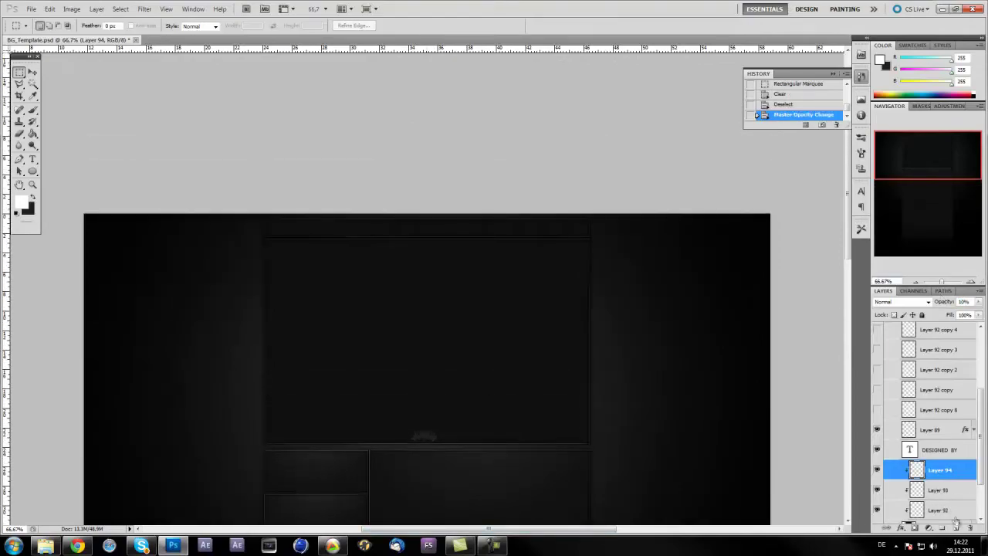
left_click(956, 526)
left_click(948, 480, "alt")
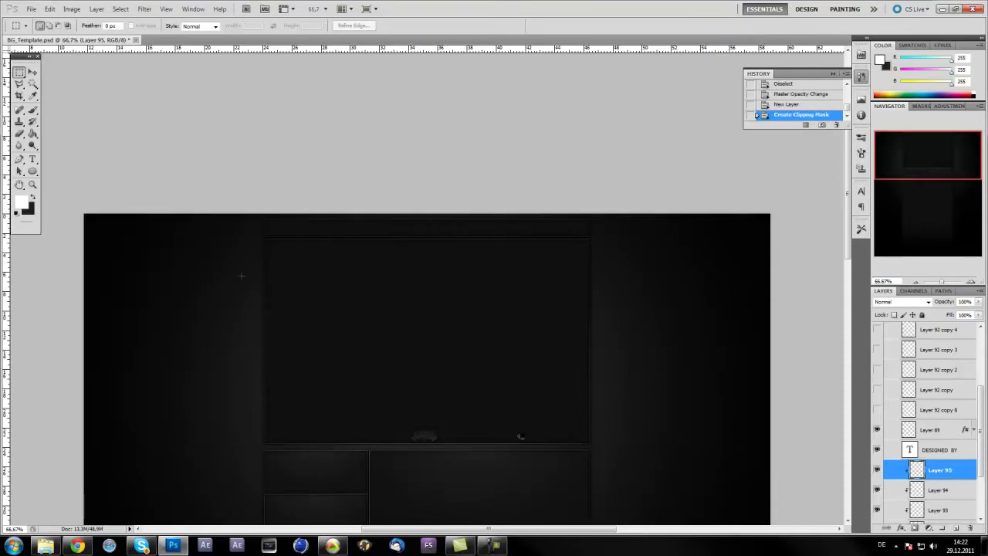
left_click(33, 110)
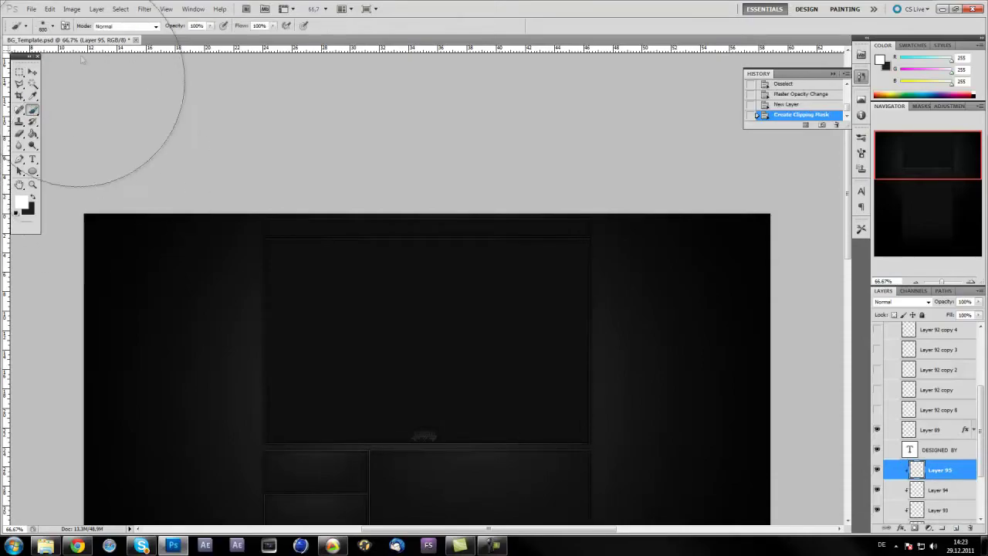
left_click(52, 25)
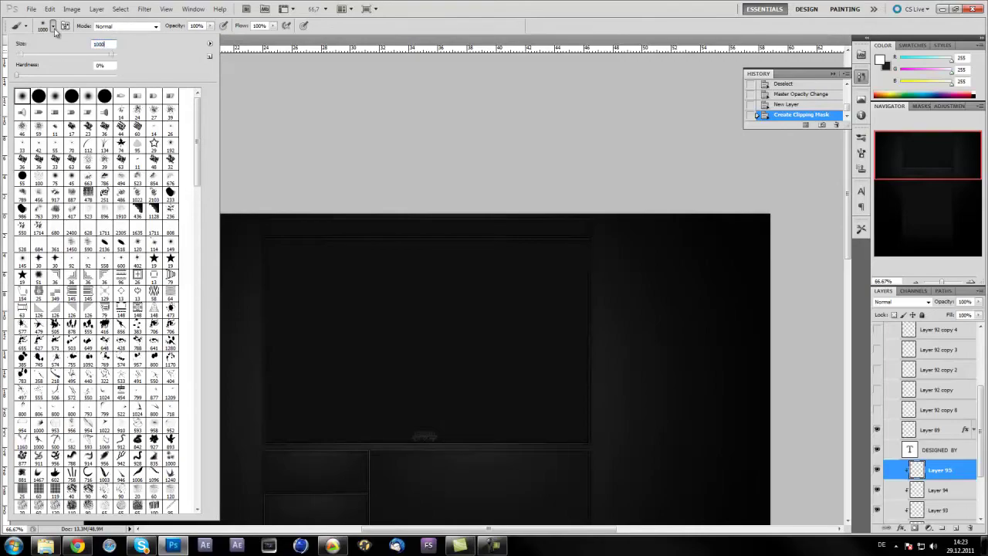
left_click(54, 29)
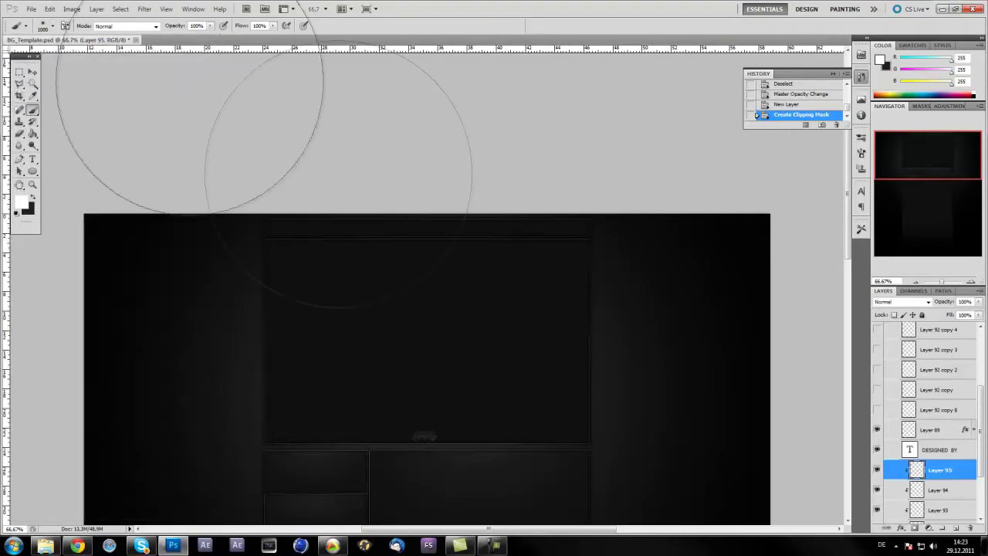
left_click(53, 26)
type("1200")
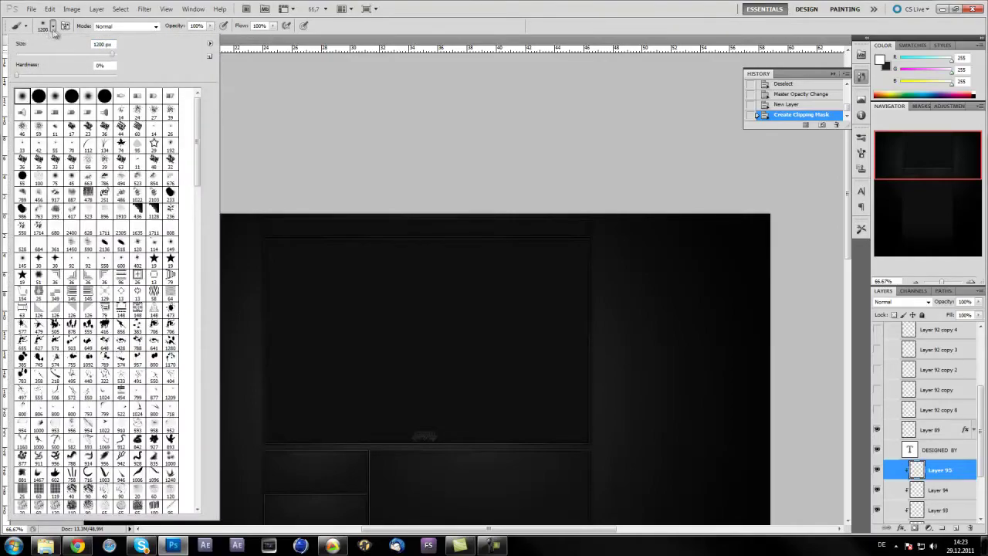
left_click(54, 31)
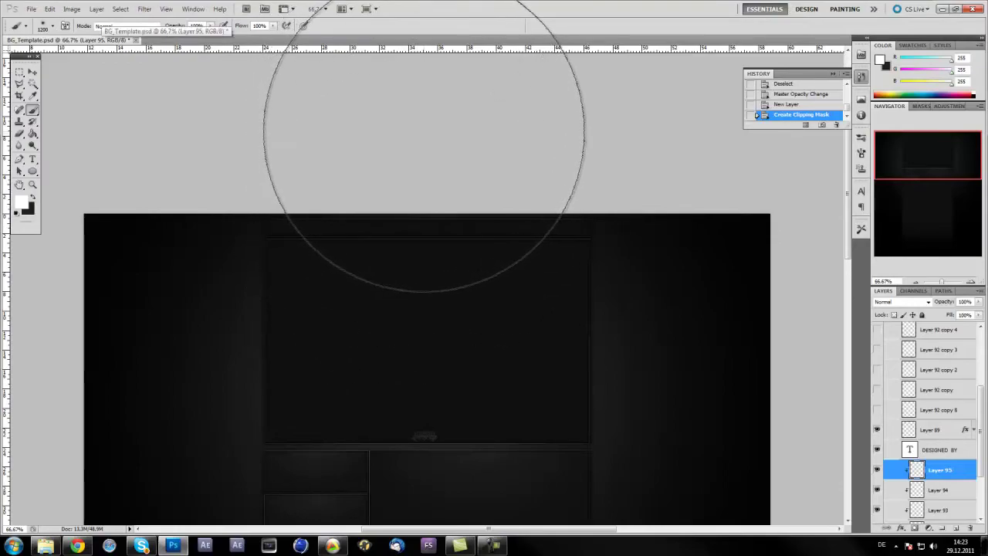
left_click(425, 130)
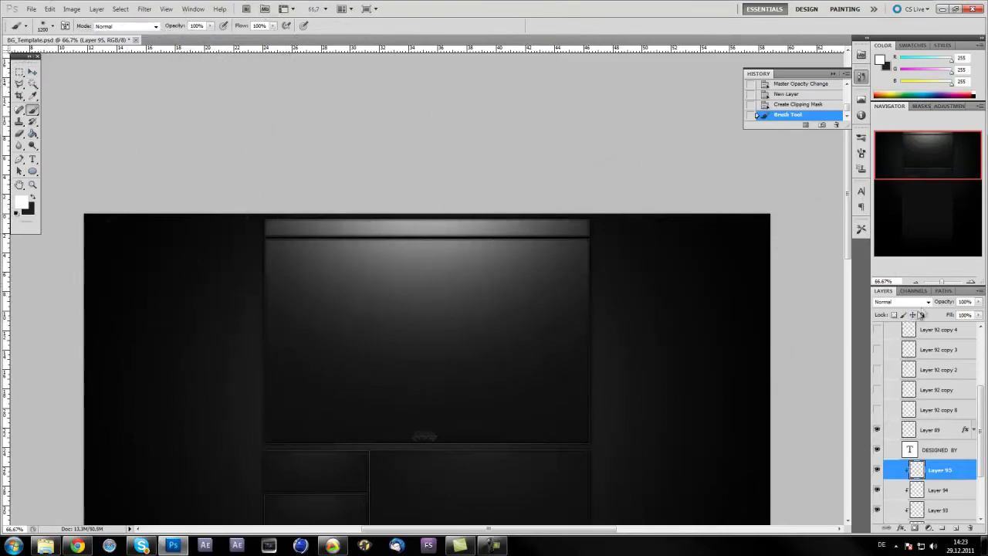
Lower the new glow layer's opacity to 10%, nudge it, and zoom back to 100%.
left_click_drag(945, 303, 924, 294)
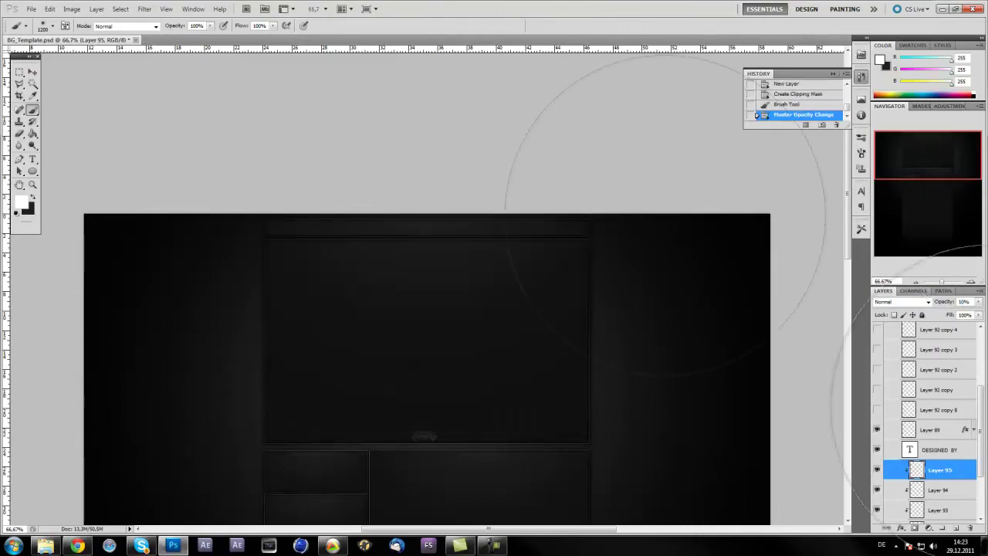
key("v")
left_click_drag(230, 420, 230, 412)
scroll(227, 410, "down", 5)
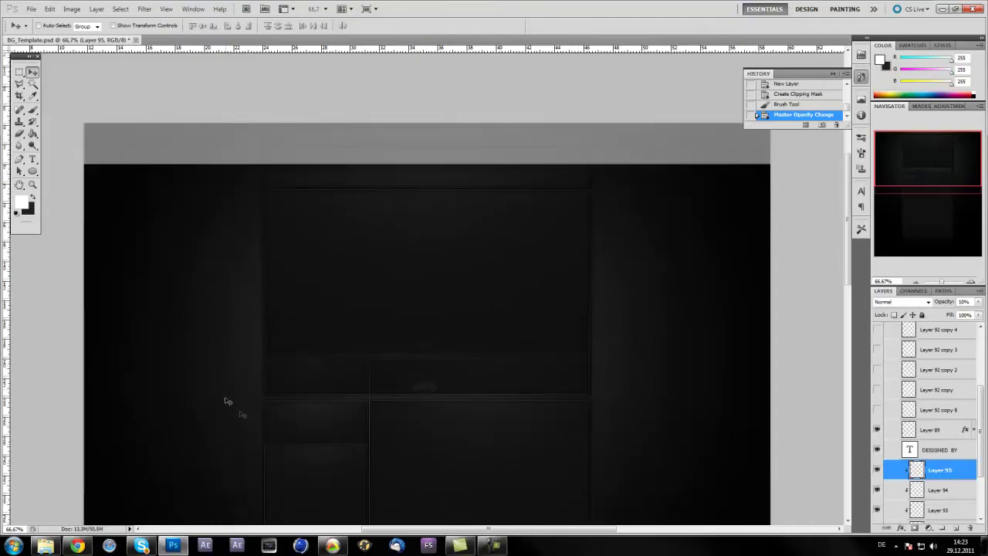
scroll(325, 311, "down", 4)
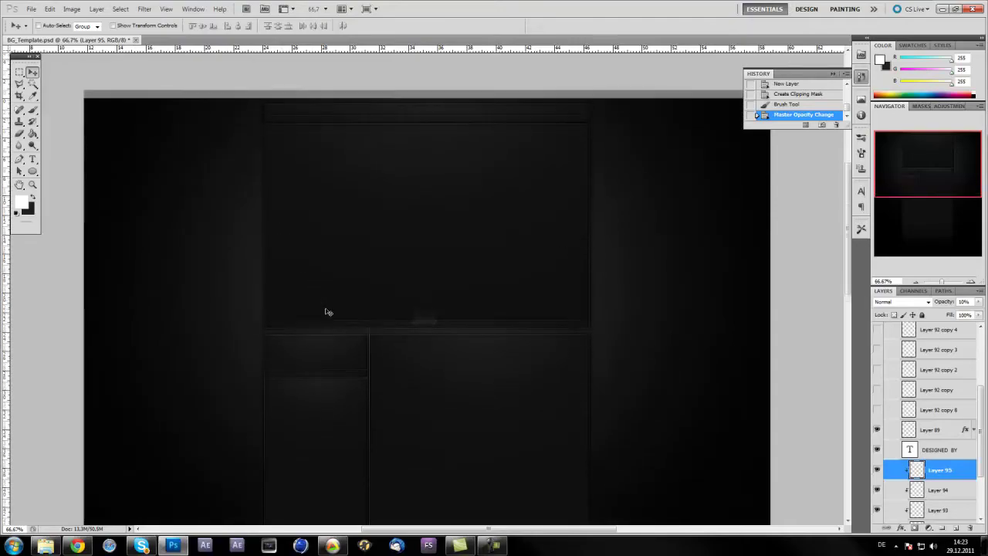
left_click(971, 282)
scroll(697, 363, "up", 6)
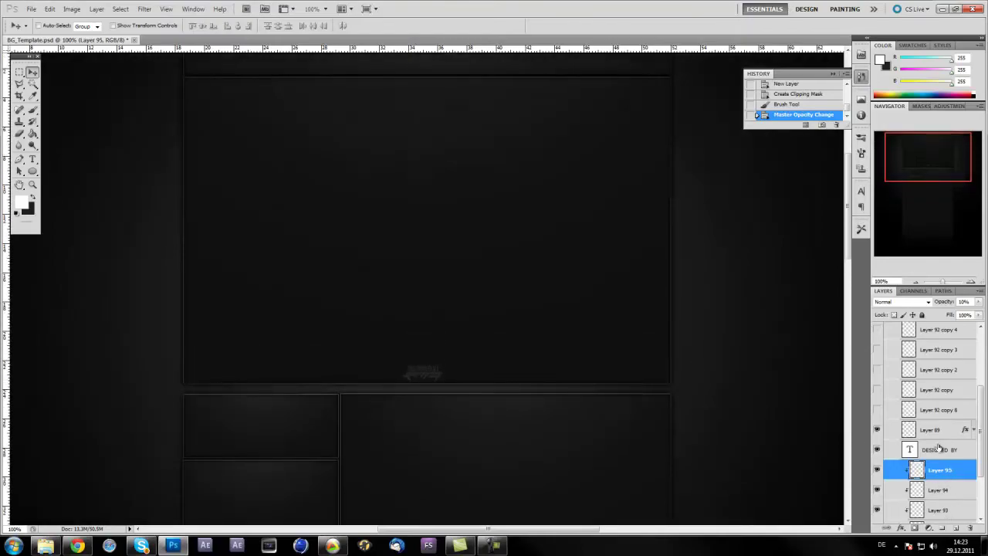
On a new layer, paint a small white mark on the box edge with a 3 px brush.
left_click(956, 529)
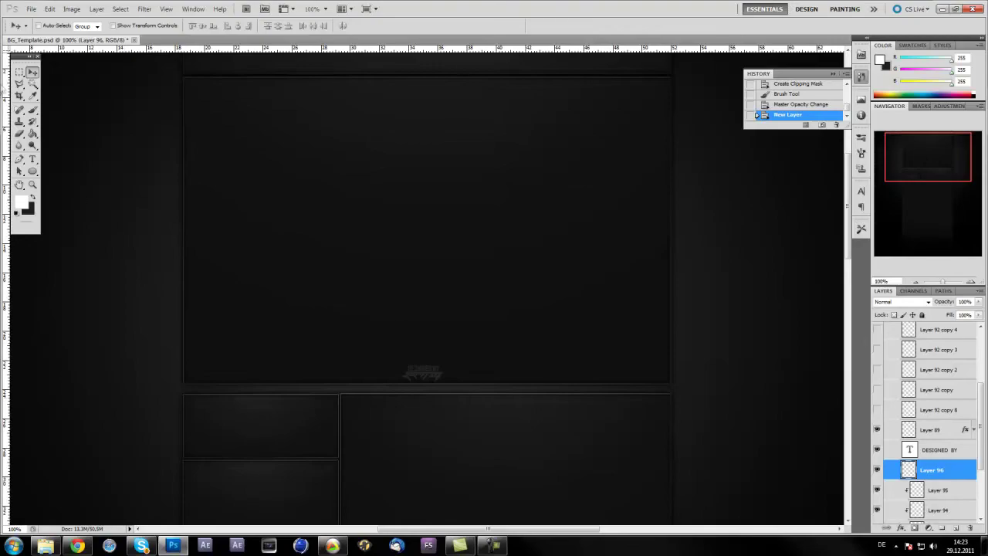
left_click(33, 109)
left_click(54, 27)
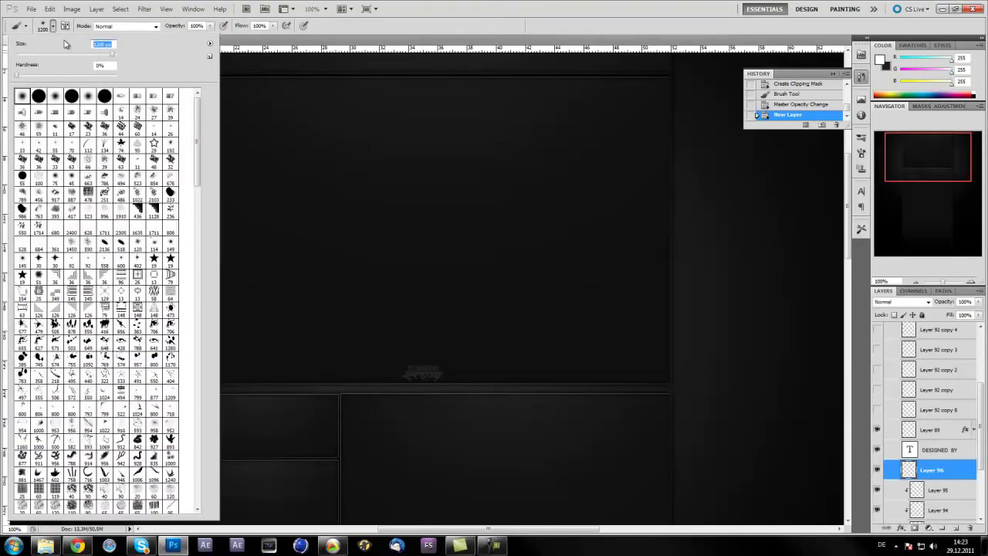
type("3")
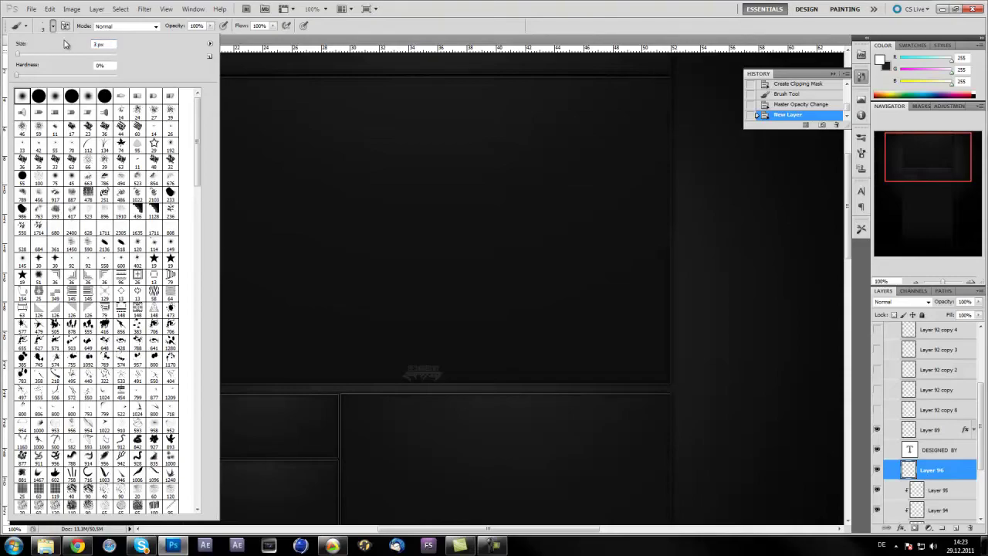
left_click(53, 28)
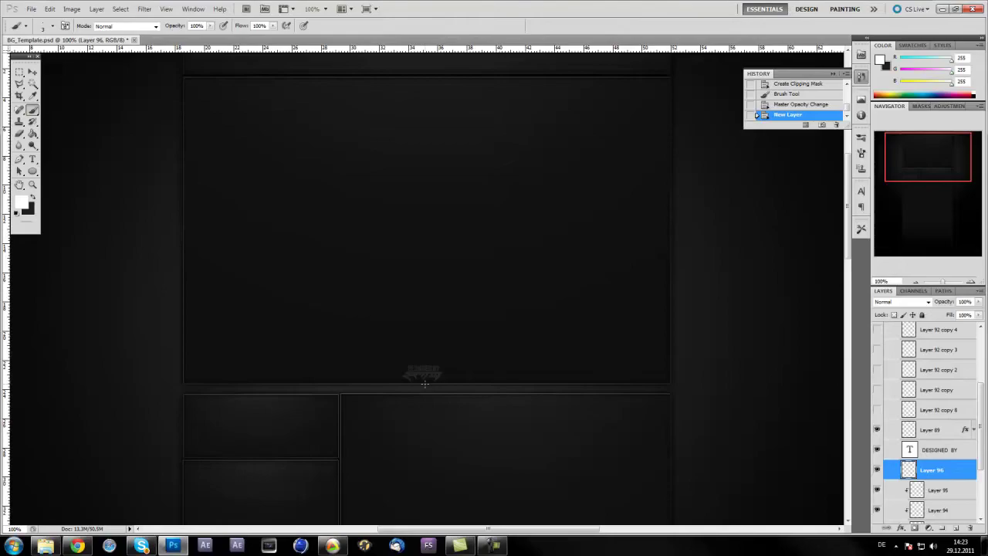
left_click_drag(195, 384, 338, 386)
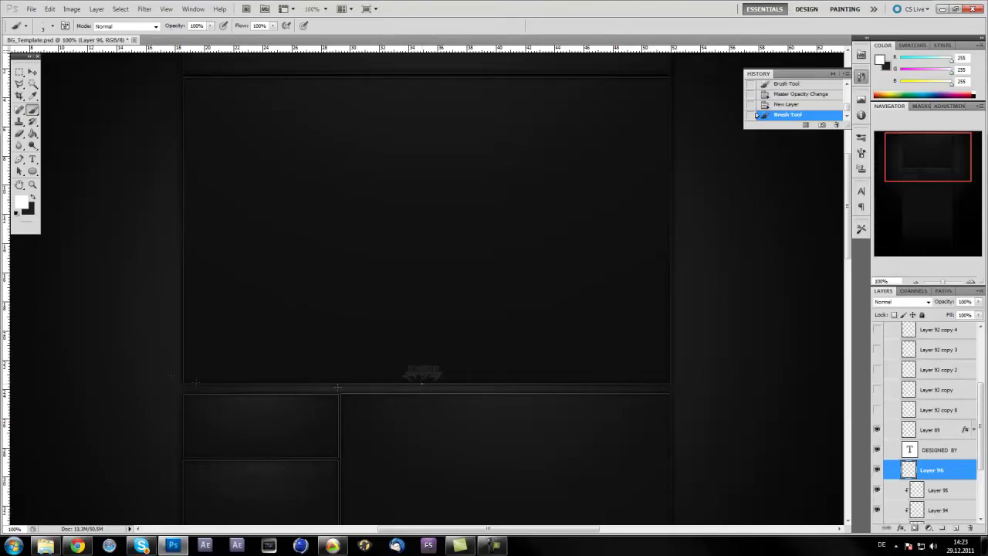
Stretch the white mark into a long horizontal line and nudge it onto the box's bottom edge.
left_click(33, 72)
key("ctrl+t")
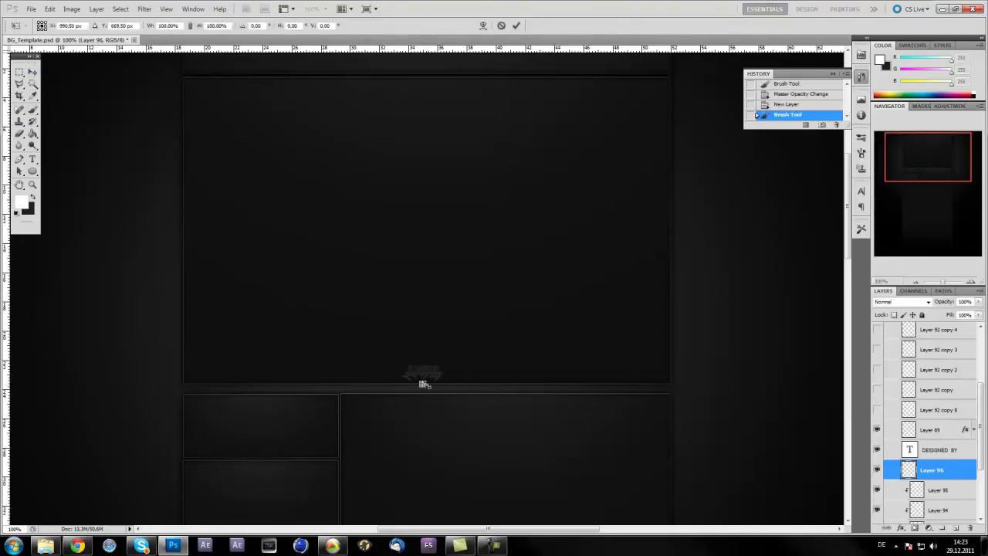
left_click_drag(424, 383, 670, 403)
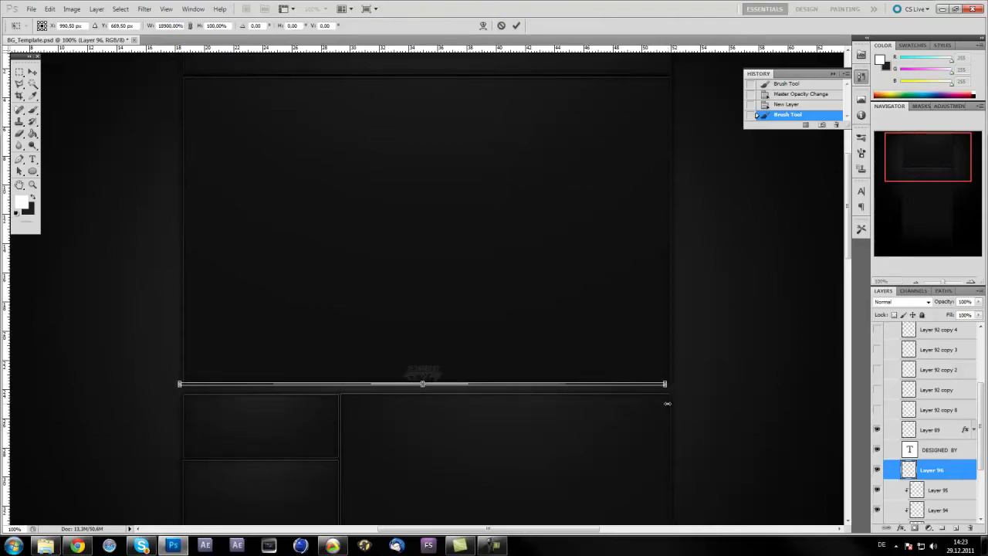
key("Return")
key("Up")
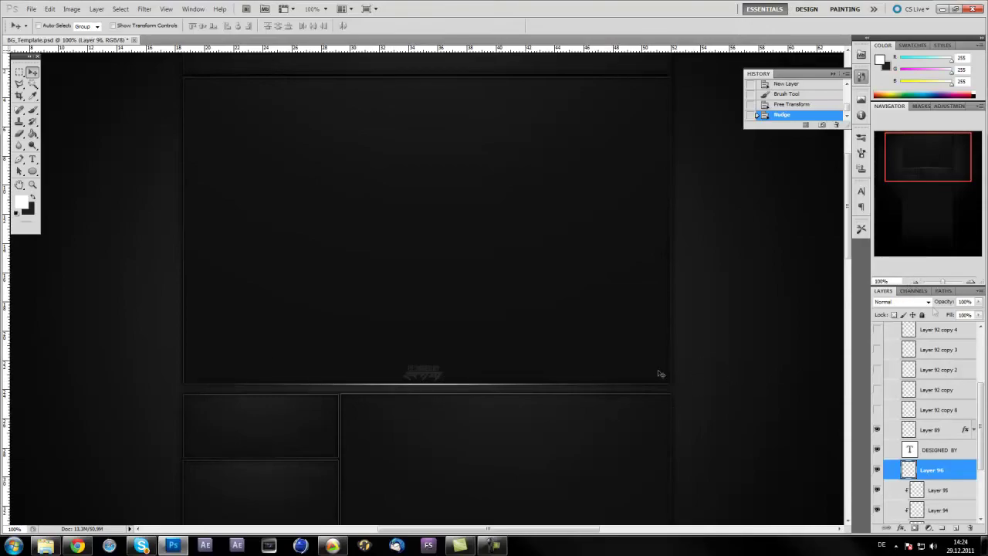
Zoom in to check and reapply the line's transform, then zoom back out.
left_click(970, 283)
left_click(970, 282)
left_click(971, 283)
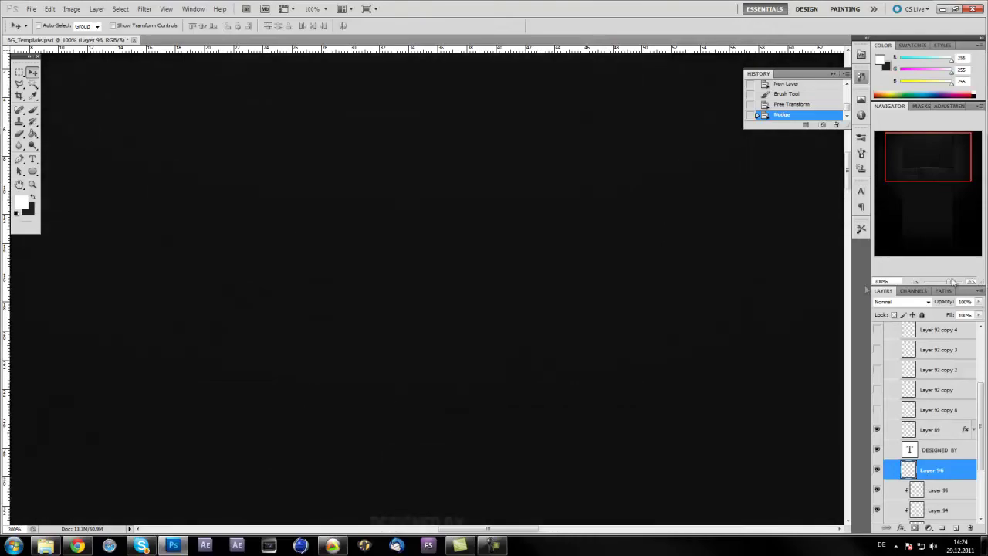
scroll(687, 270, "down", 3)
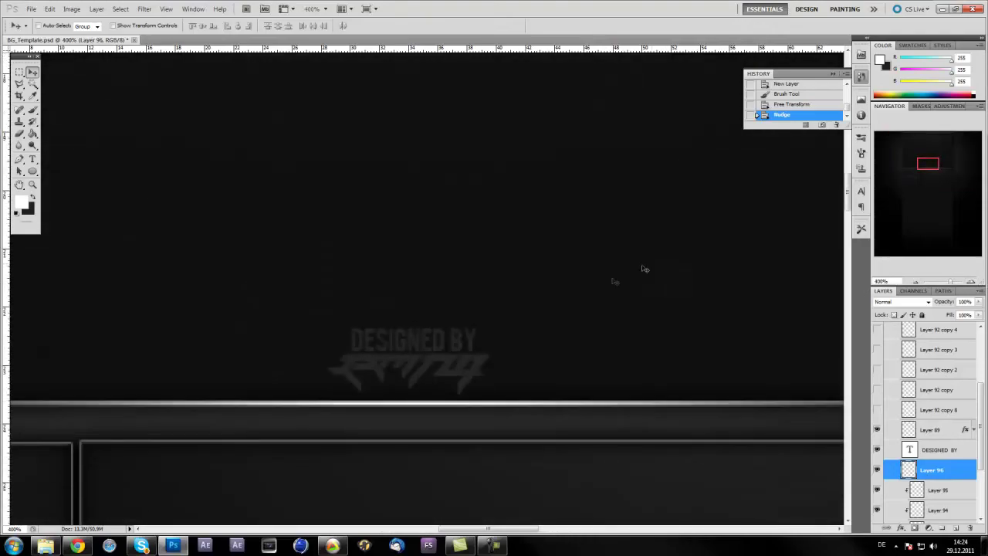
key("ctrl+t")
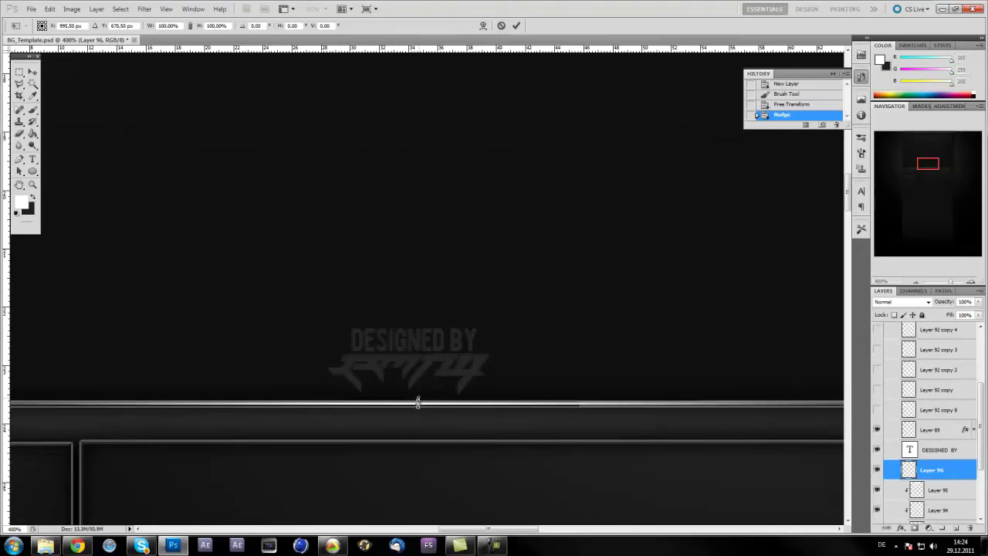
key("Return")
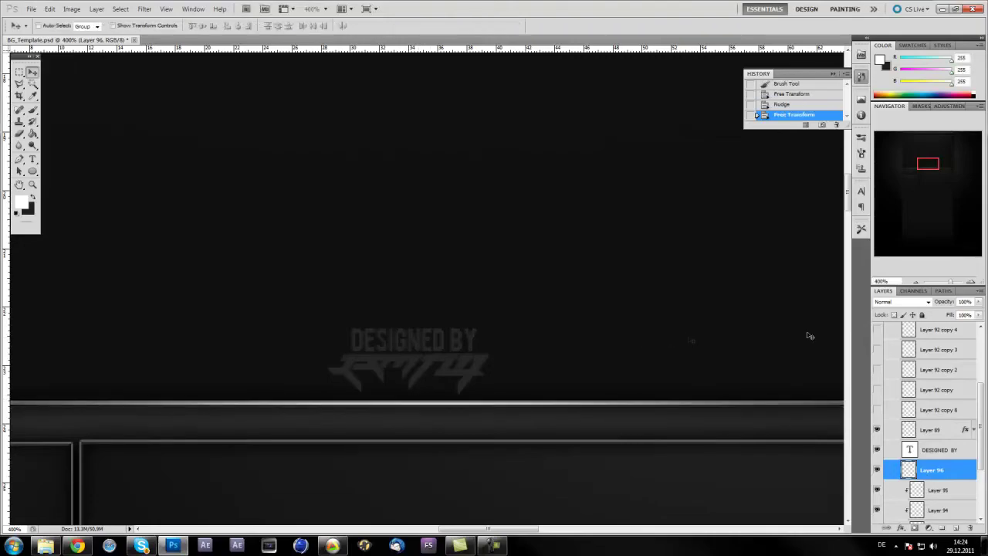
left_click(917, 283)
left_click_drag(917, 282, 912, 282)
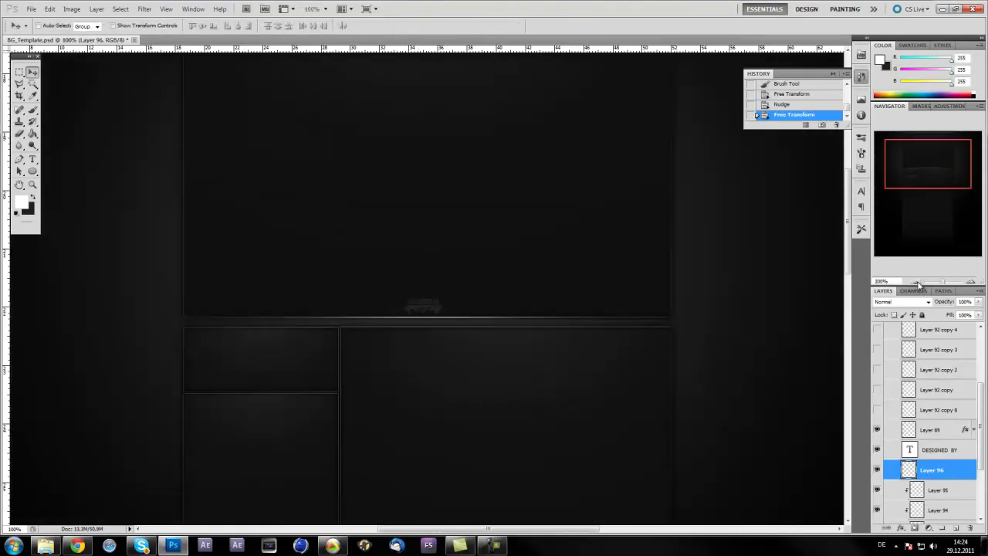
scroll(629, 318, "up", 5)
Make three copies of the Layer 96 white line, moving them onto the big box's top border and the header bar.
scroll(709, 371, "up", 5)
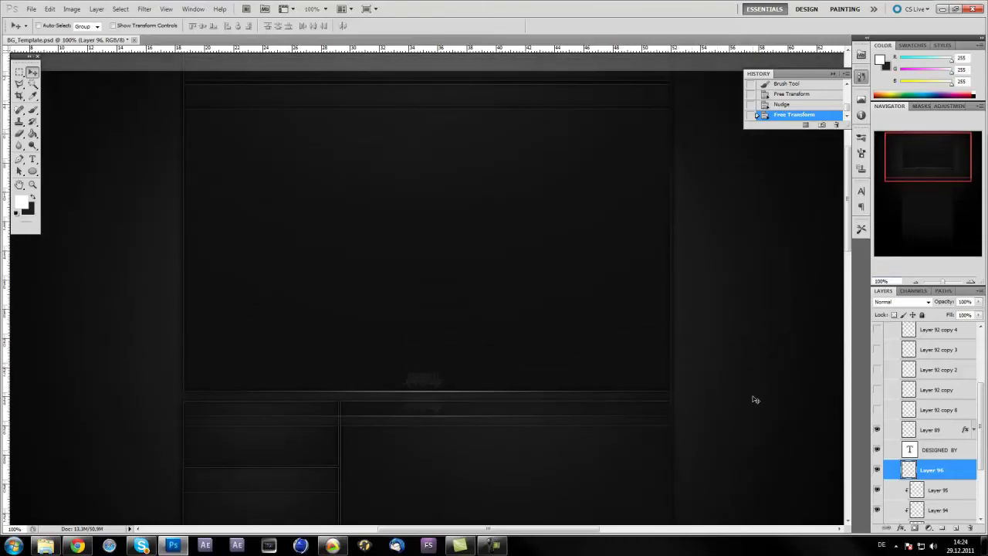
left_click_drag(940, 470, 957, 528)
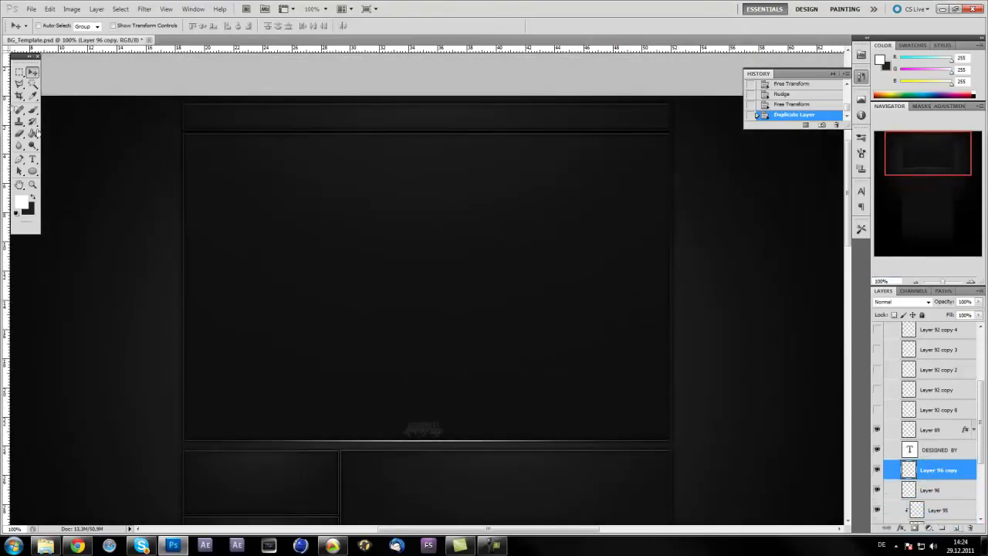
key("shift+Up")
key("shift+Up")
key("shift+Up")
key("shift+Up")
key("shift+Up")
key("shift+Up")
key("shift+Up")
key("shift+Up")
key("shift+Up")
key("shift+Up")
key("shift+Up")
key("shift+Up")
key("shift+Up")
key("shift+Up")
key("shift+Up")
key("shift+Up")
key("shift+Up")
key("shift+Up")
key("shift+Up")
key("shift+Up")
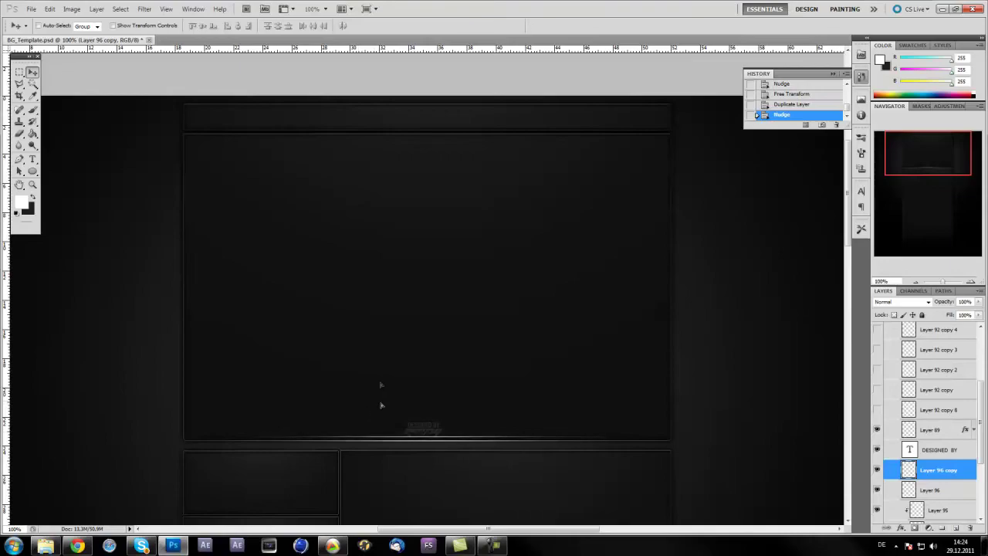
key("shift+Up")
key("shift+Up")
key("shift+Up")
key("shift+Up")
key("shift+Up")
key("shift+Up")
key("shift+Up")
key("shift+Up")
key("shift+Up")
key("shift+Up")
key("shift+Up")
key("shift+Up")
key("shift+Up")
key("shift+Up")
key("shift+Up")
key("shift+Up")
key("shift+Up")
key("shift+Up")
key("shift+Up")
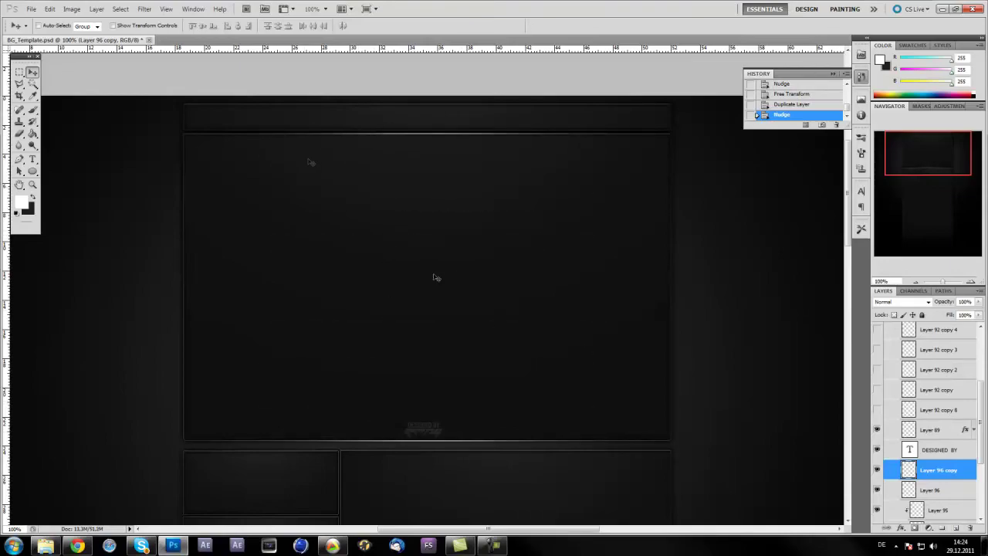
key("ctrl+j")
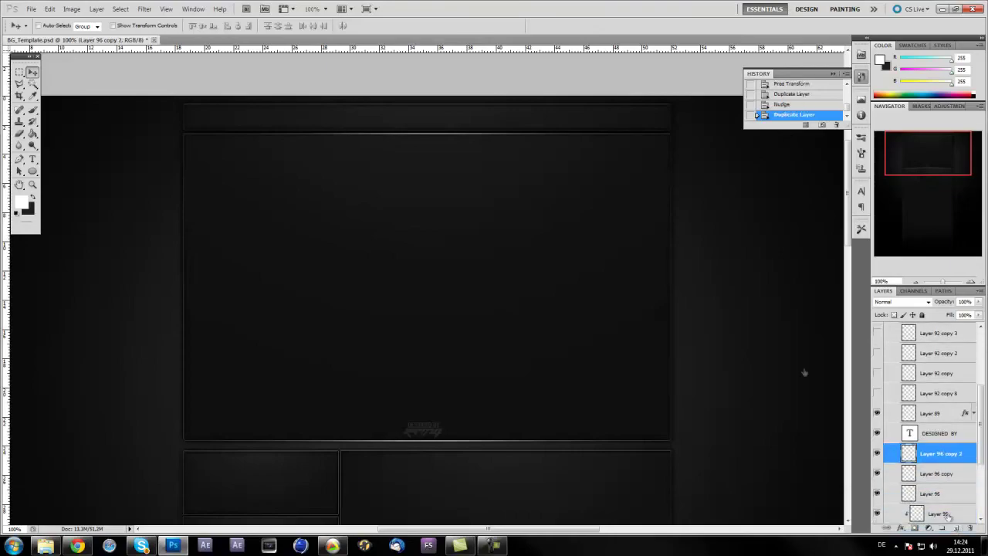
left_click_drag(527, 218, 525, 215)
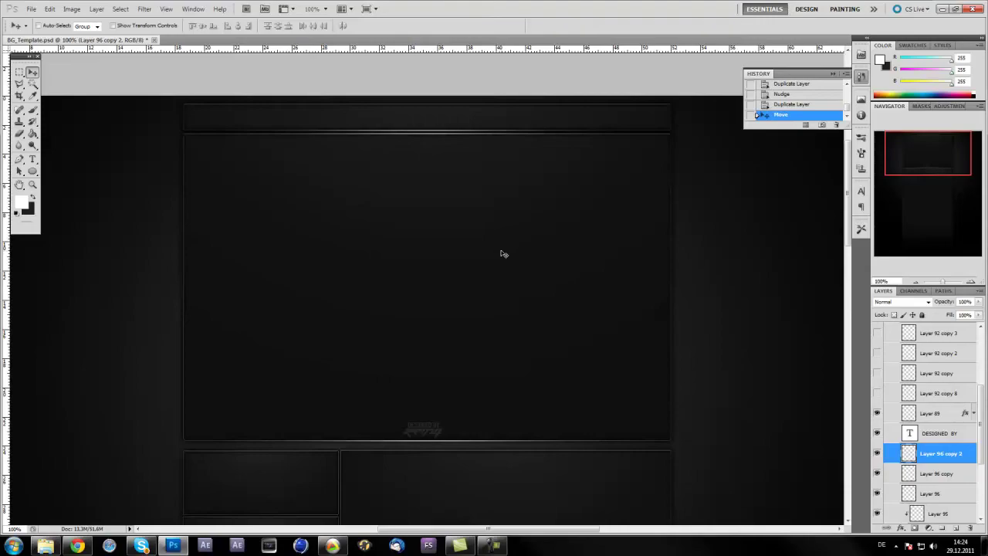
key("ctrl+j")
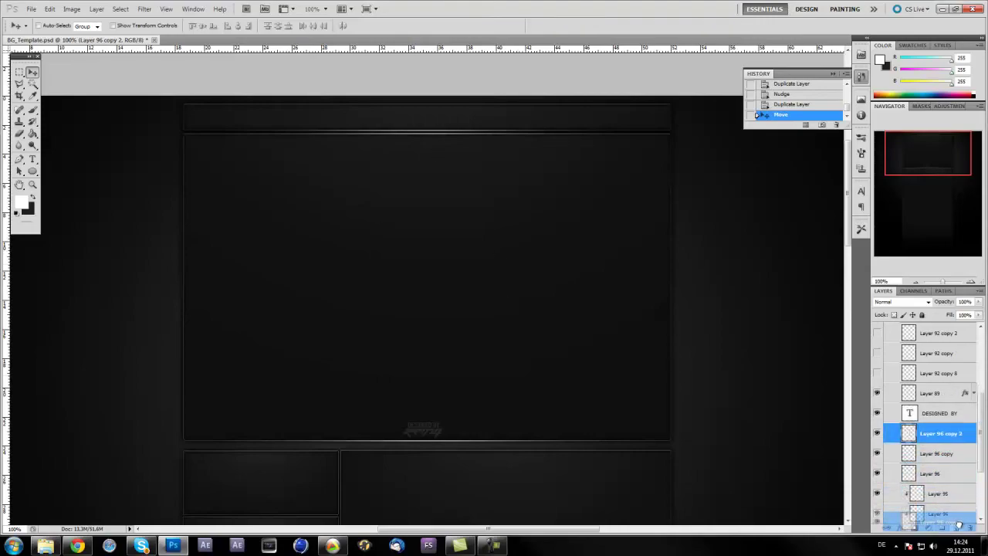
key("shift+Up")
key("shift+Up")
key("shift+Up")
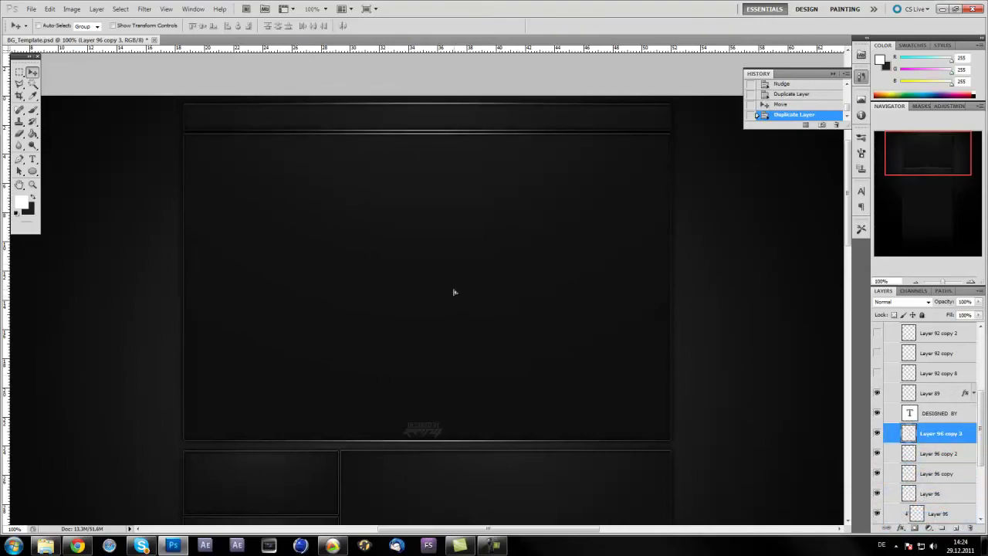
left_click_drag(451, 307, 544, 315)
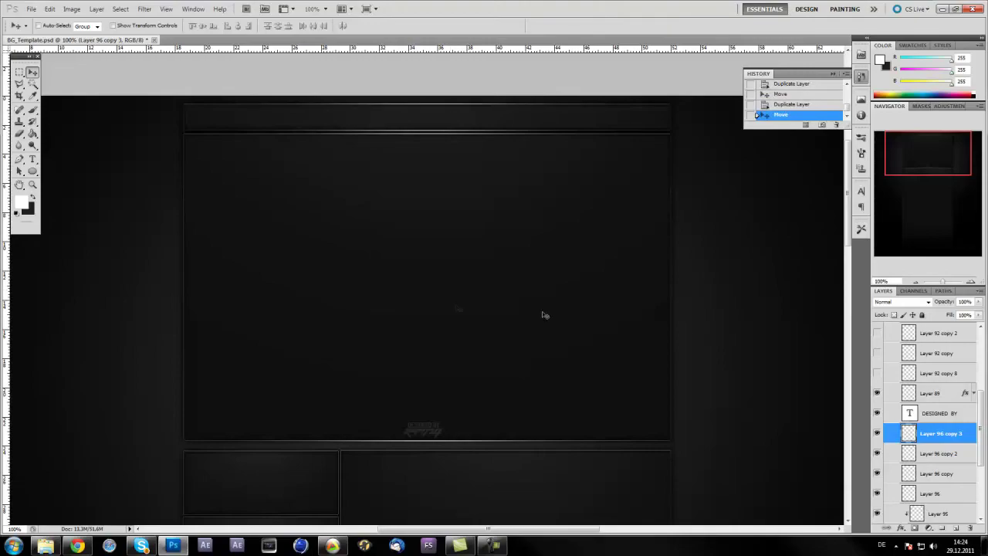
left_click(915, 283)
scroll(638, 408, "down", 4)
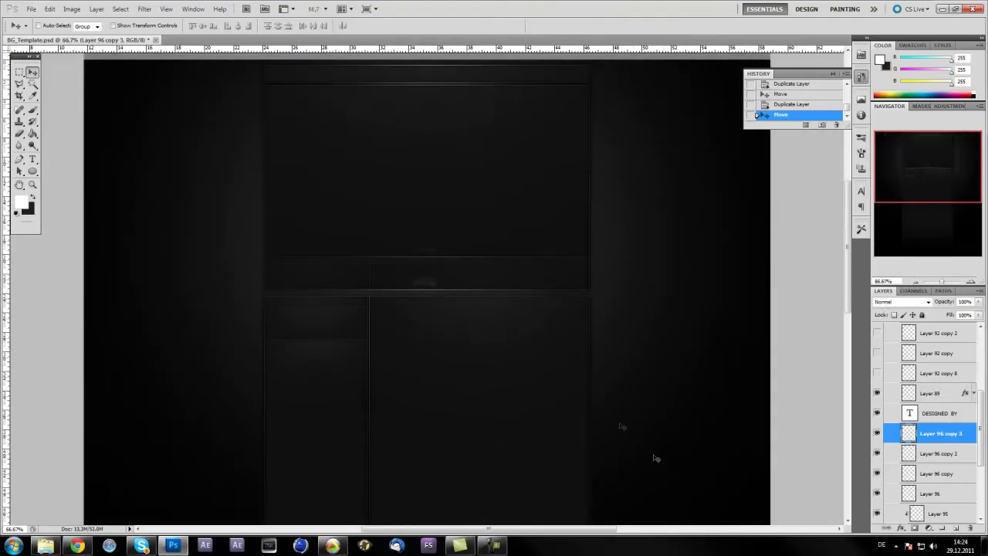
scroll(491, 344, "up", 4)
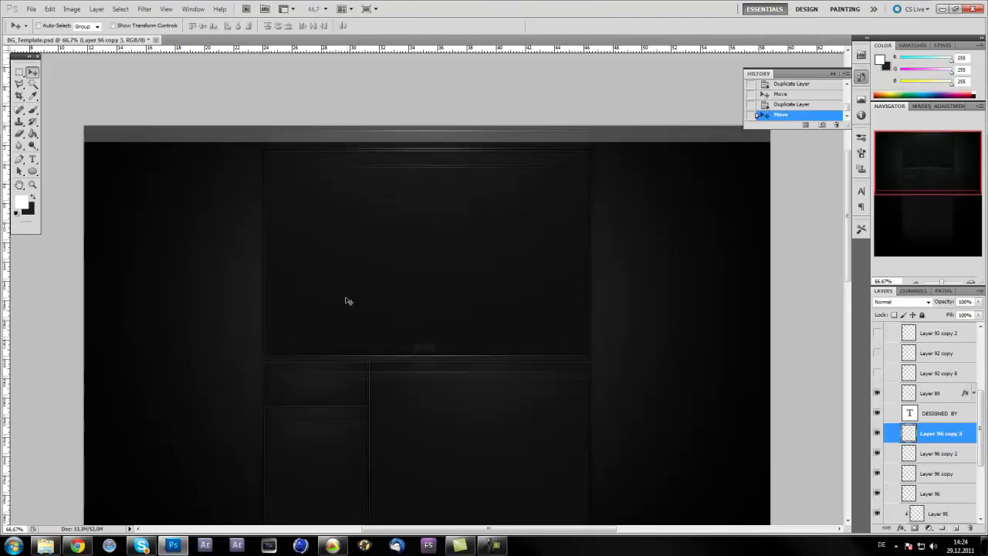
scroll(347, 303, "down", 1)
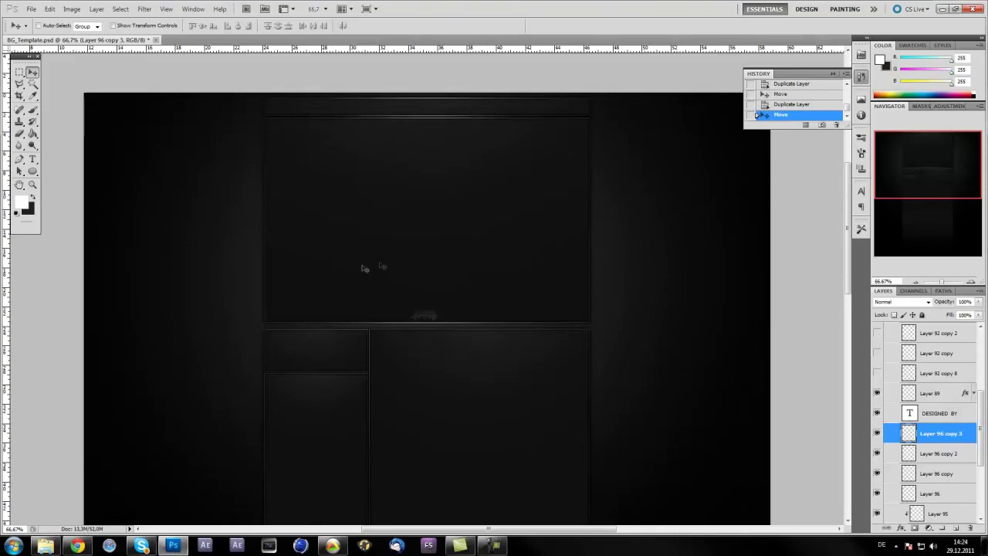
scroll(378, 410, "up", 1)
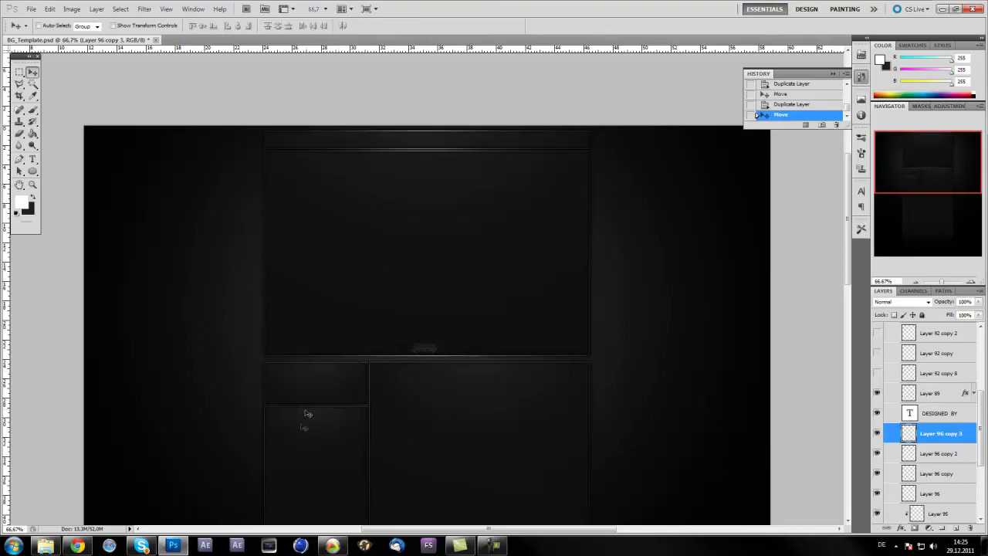
scroll(286, 440, "up", 2)
scroll(284, 441, "up", 2)
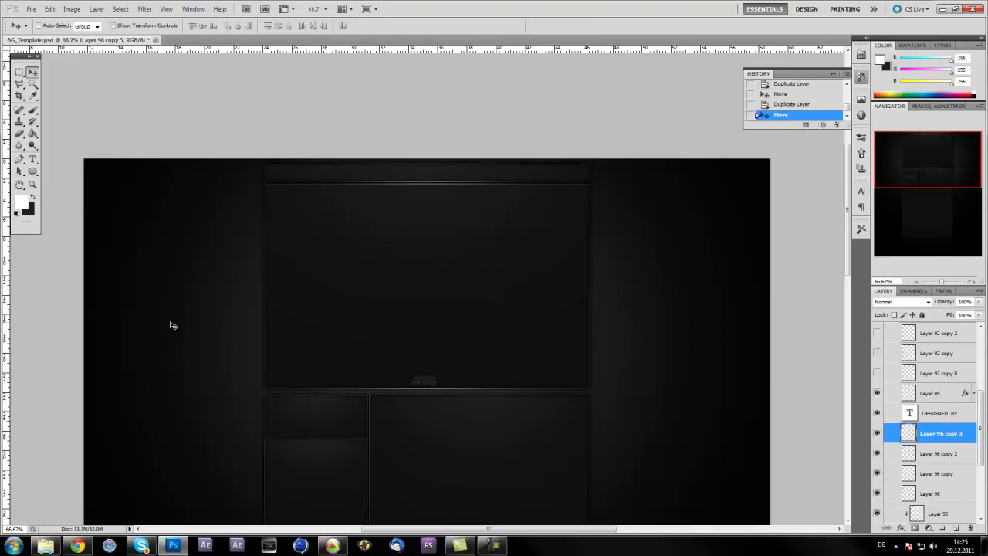
scroll(171, 325, "down", 3)
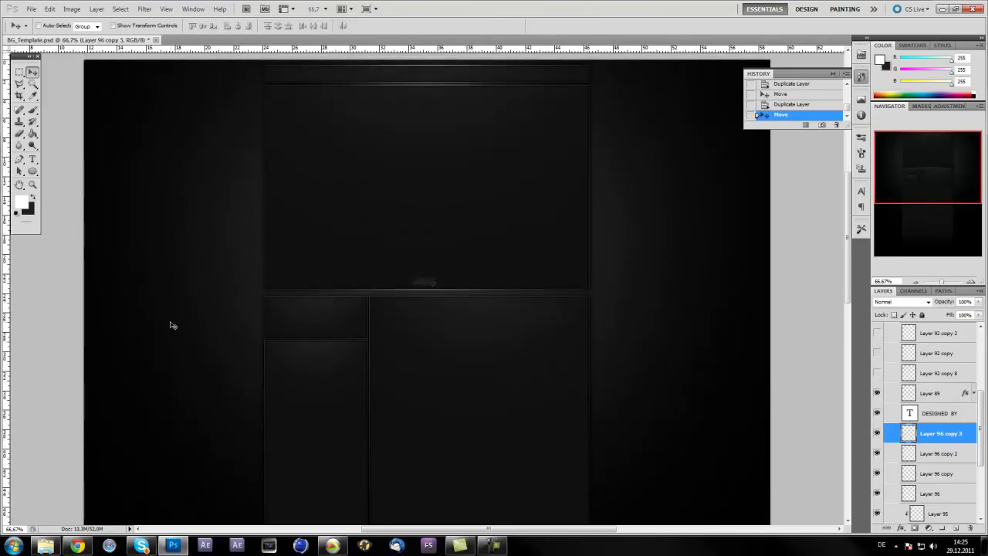
scroll(172, 325, "up", 5)
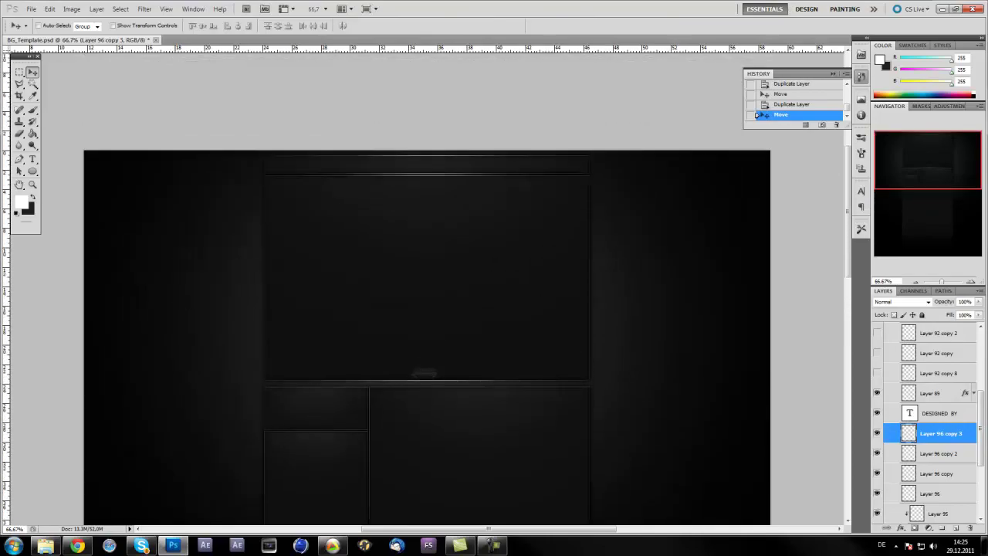